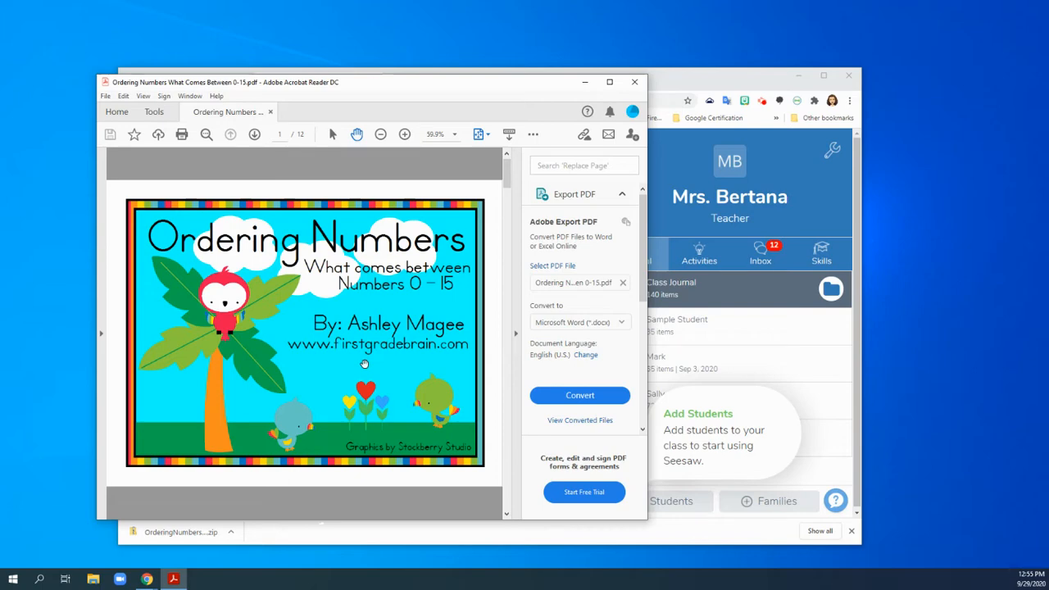
Look at the Seesaw class journal and the Teachers Pay Teachers results for free kindergarten "numbers" resources.
left_click(688, 85)
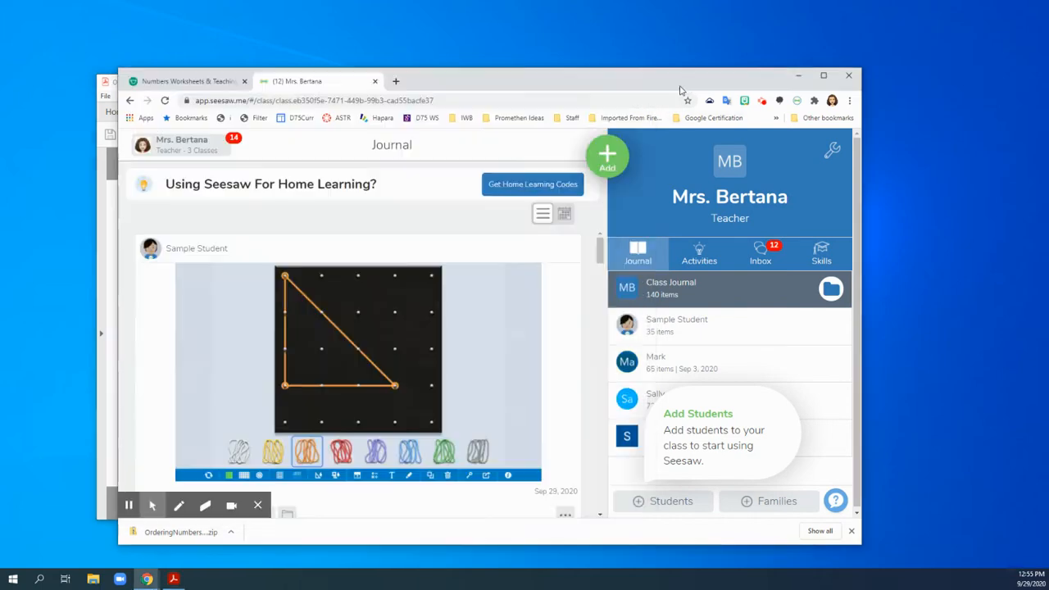
left_click(184, 81)
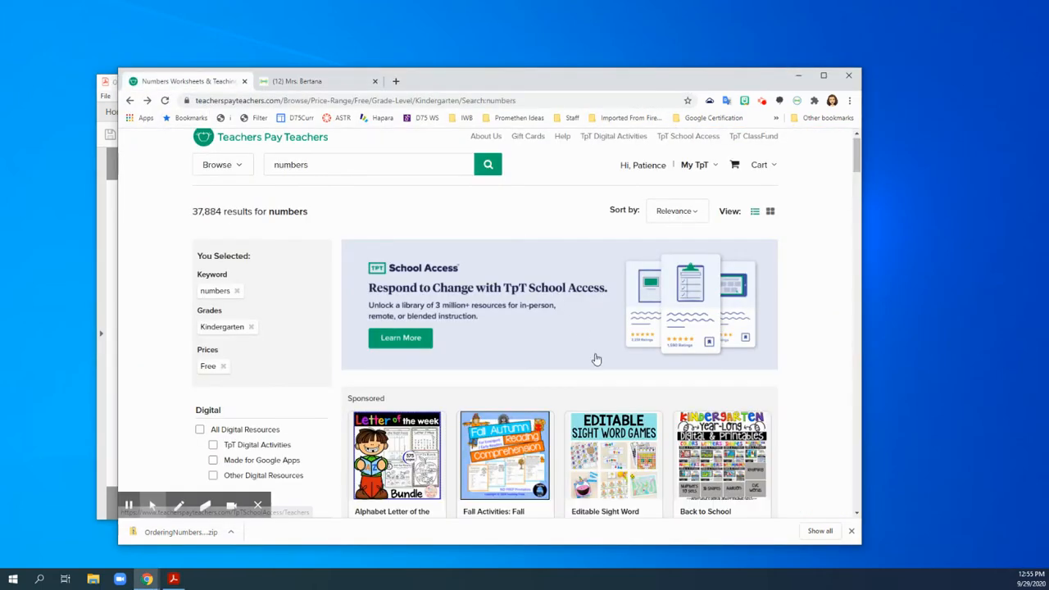
scroll(595, 358, "up", 1)
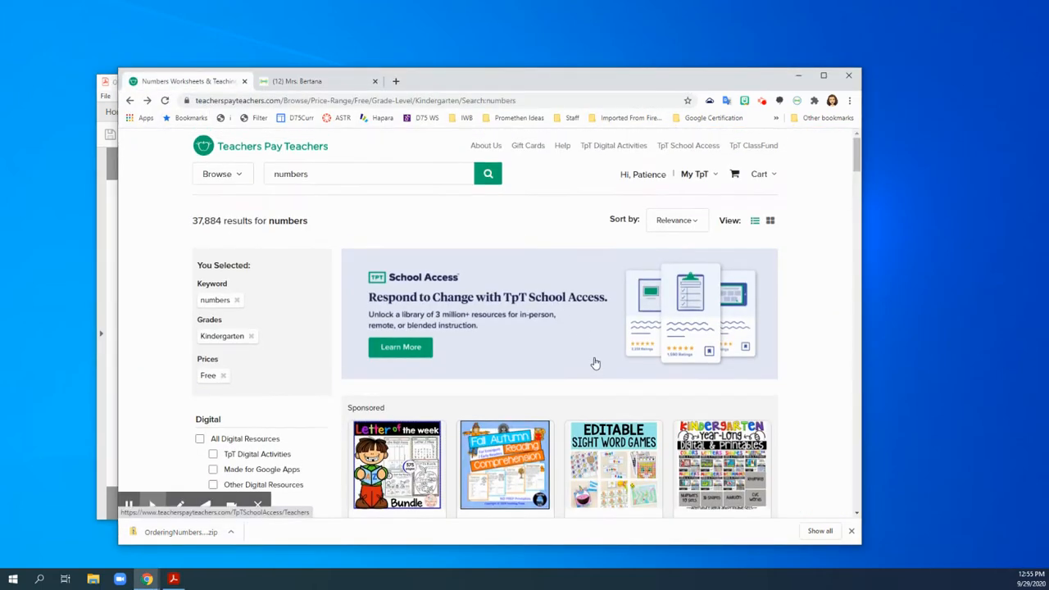
Switch to the Ordering Numbers PDF in Acrobat Reader, review its number strips and answer cards, and return to page 3.
left_click(111, 312)
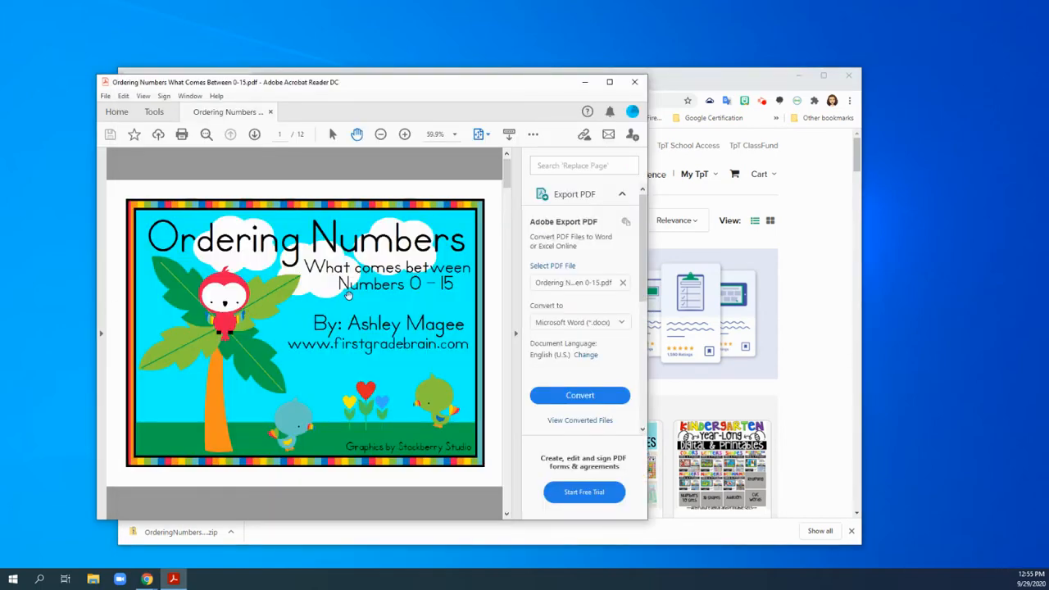
scroll(350, 296, "down", 5)
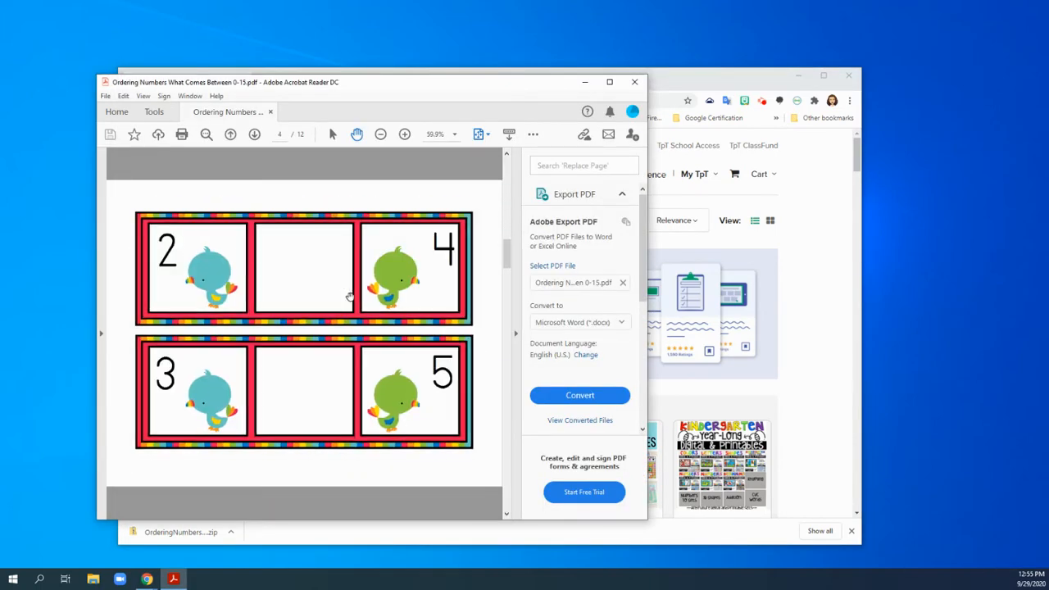
scroll(349, 297, "down", 4)
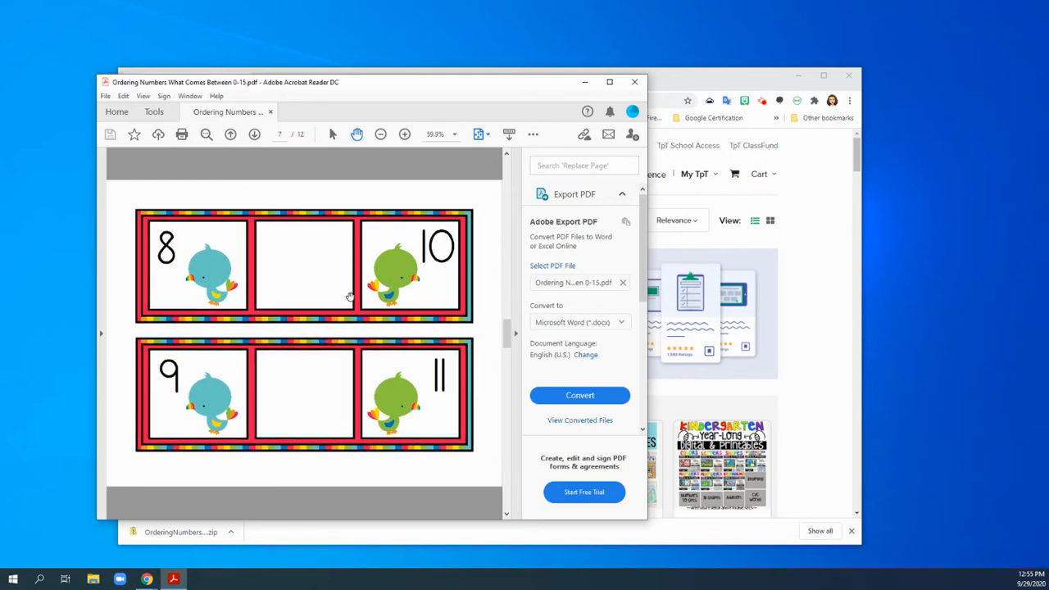
scroll(350, 297, "down", 2)
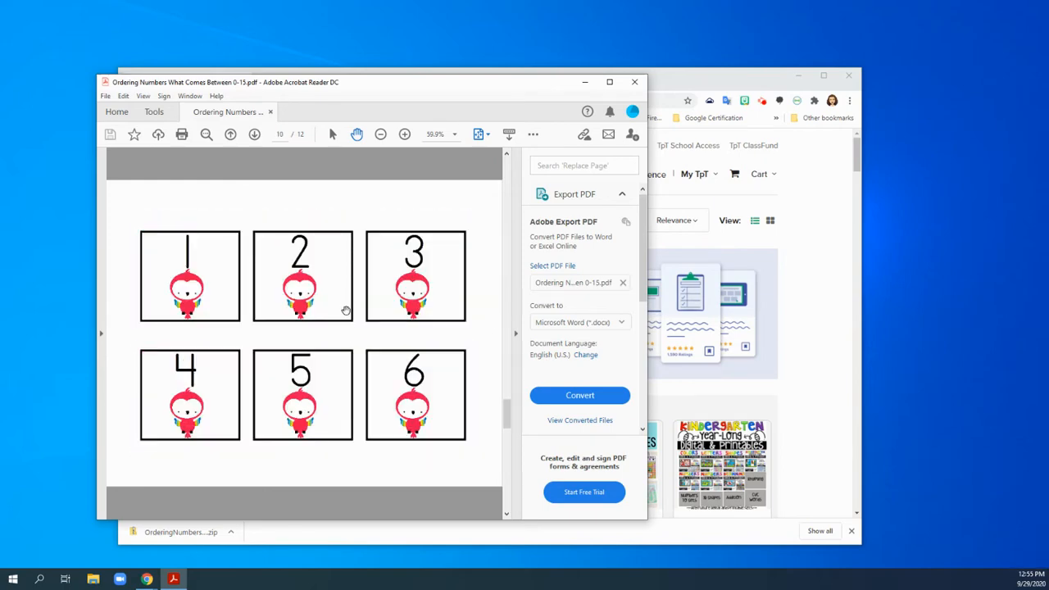
scroll(359, 373, "down", 1)
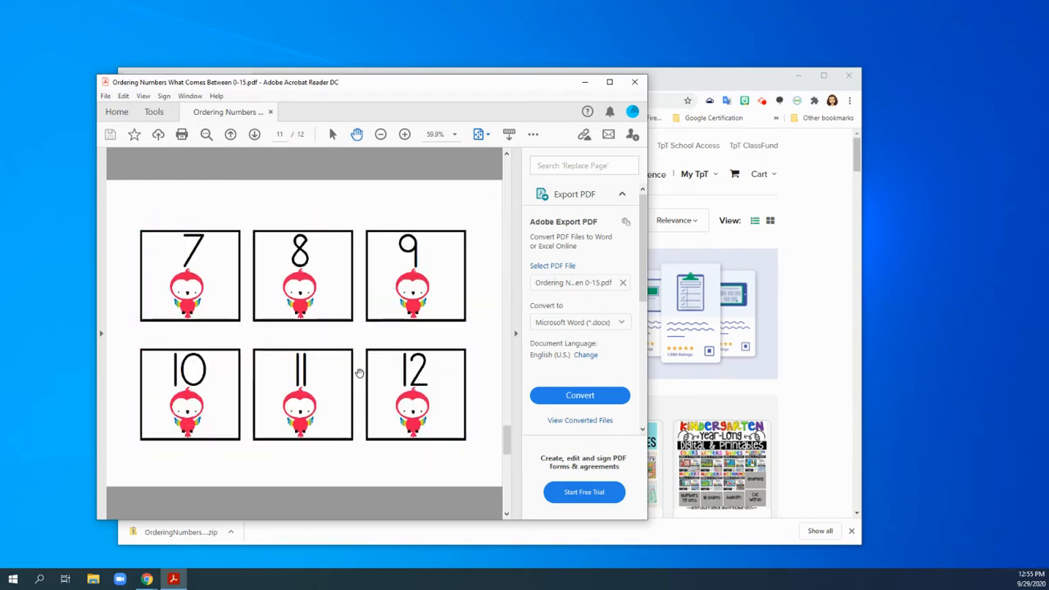
scroll(359, 373, "down", 1)
scroll(359, 373, "up", 4)
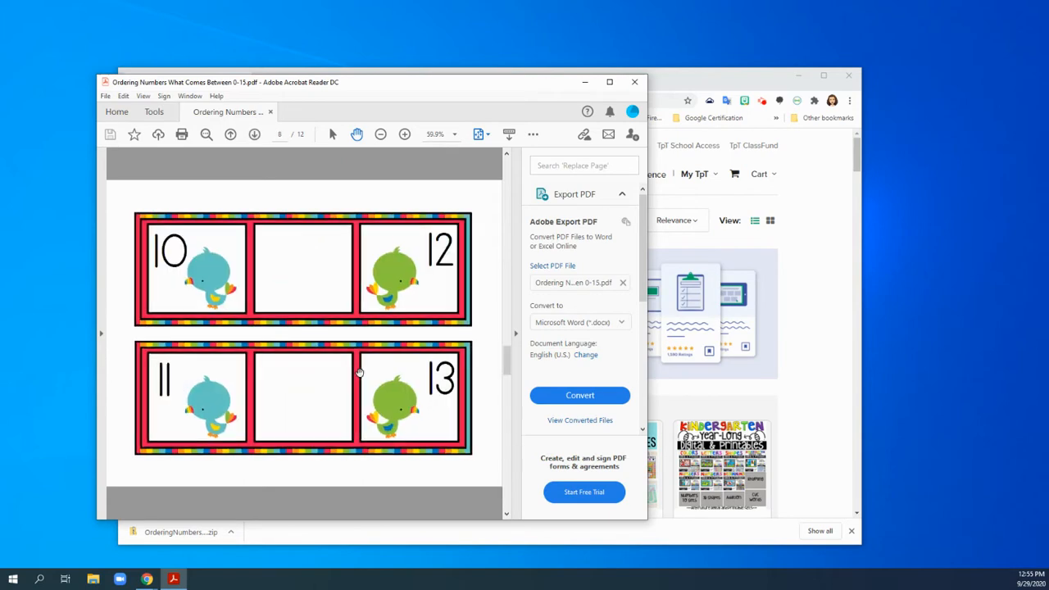
scroll(359, 373, "up", 1)
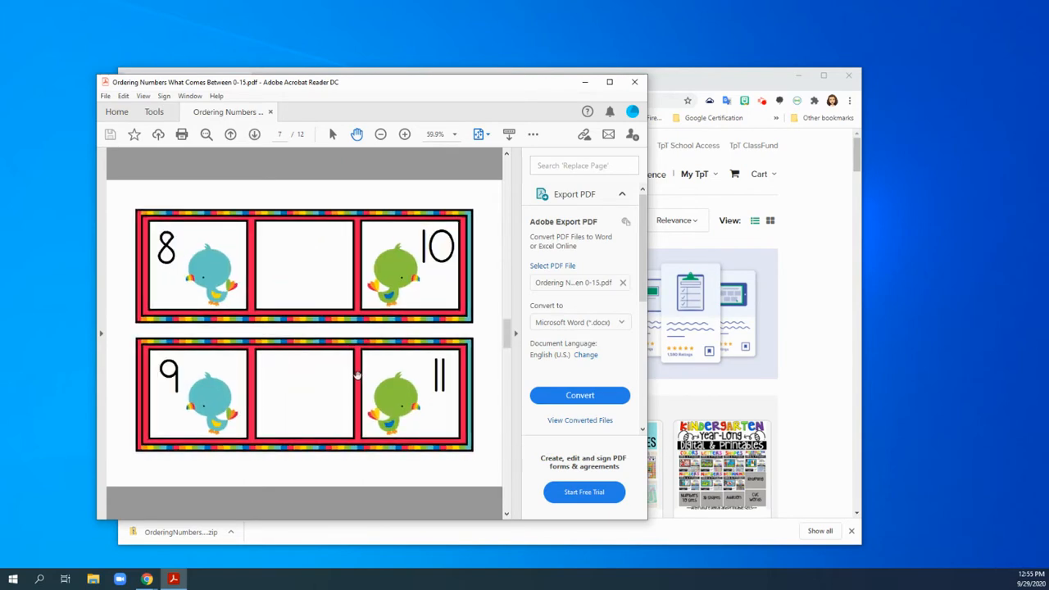
scroll(357, 375, "up", 2)
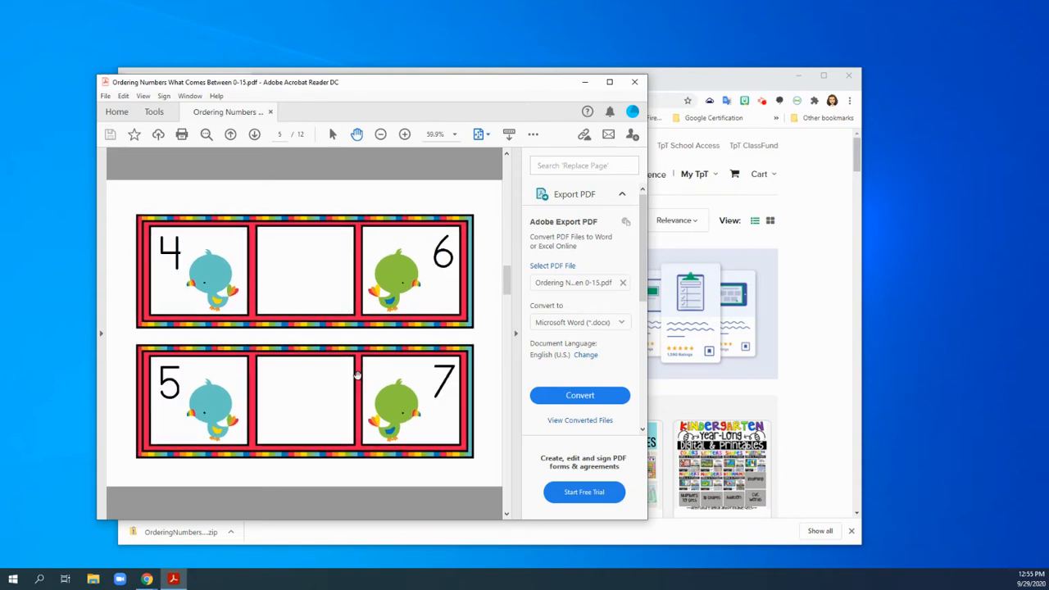
scroll(357, 375, "up", 3)
scroll(357, 374, "up", 1)
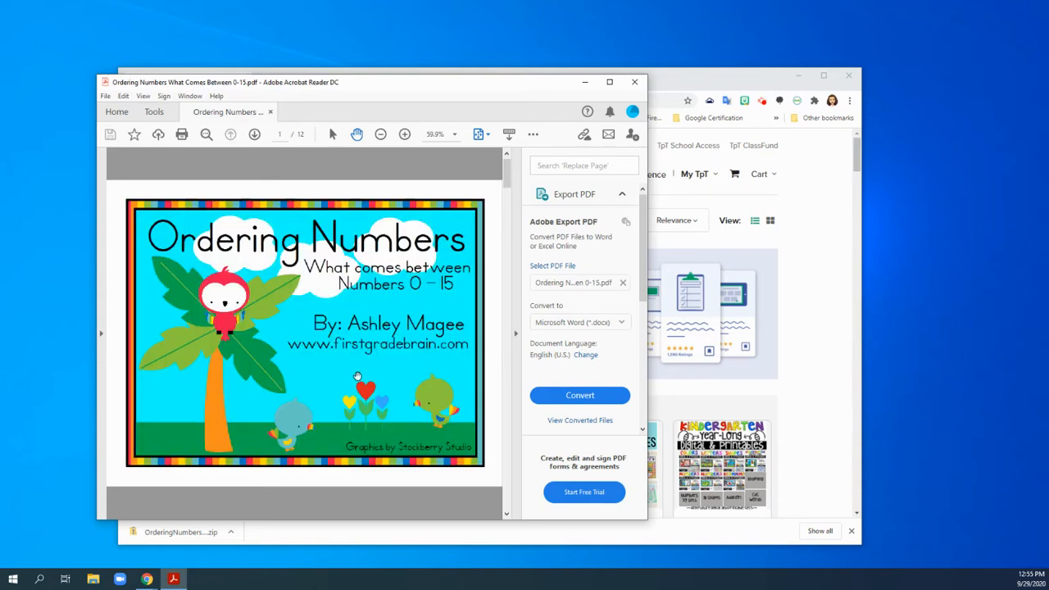
scroll(357, 374, "down", 2)
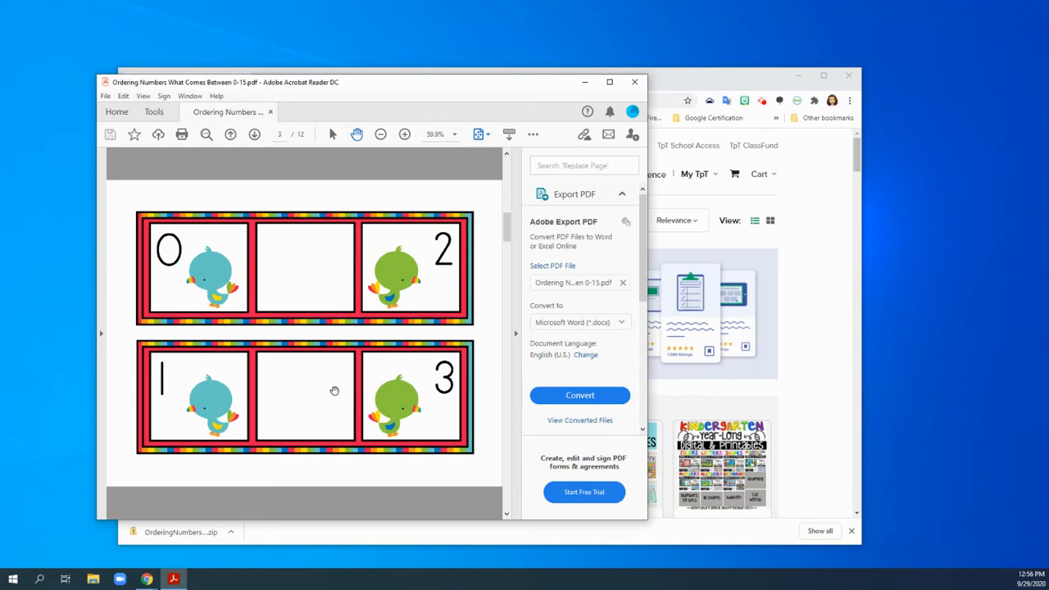
Switch to Seesaw in the browser and start creating a new activity to assign to the class.
mouse_move(377, 93)
left_mouse_down()
mouse_move(356, 86)
mouse_move(359, 94)
left_mouse_up()
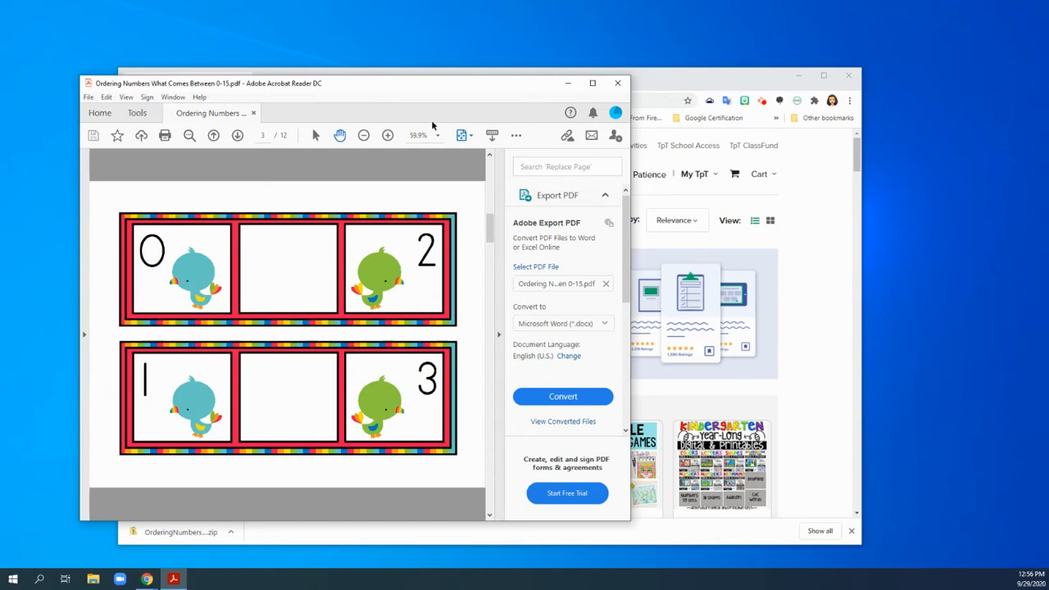
left_click(722, 78)
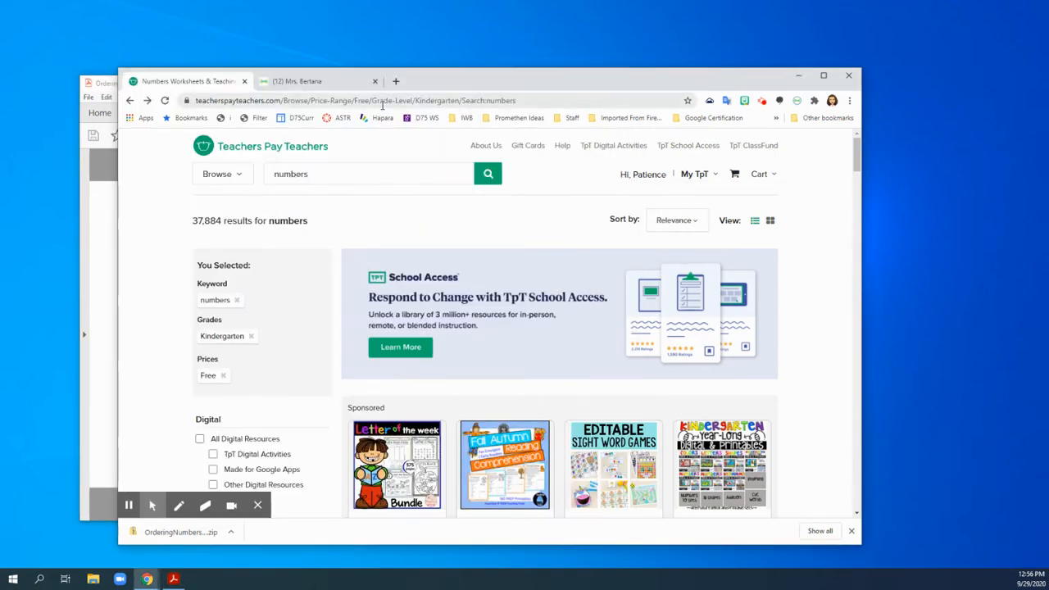
left_click(336, 81)
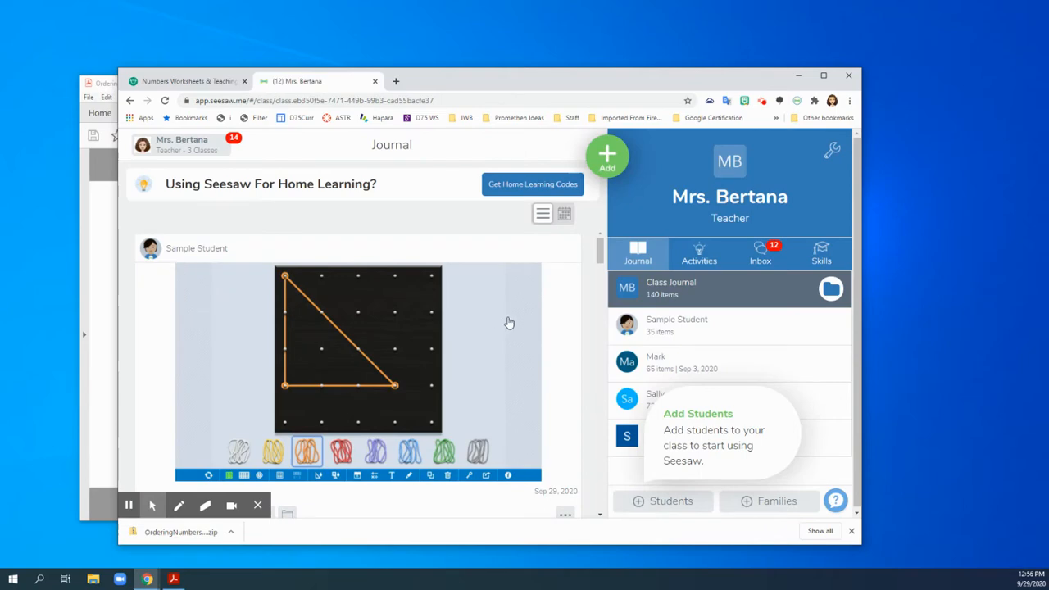
left_click(702, 255)
left_click(616, 168)
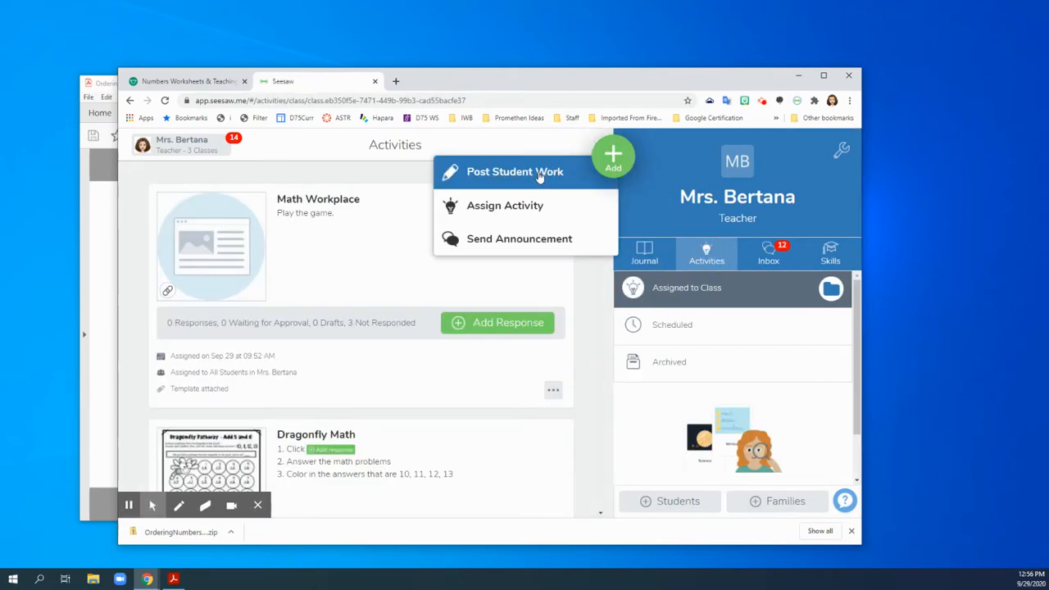
left_click(522, 215)
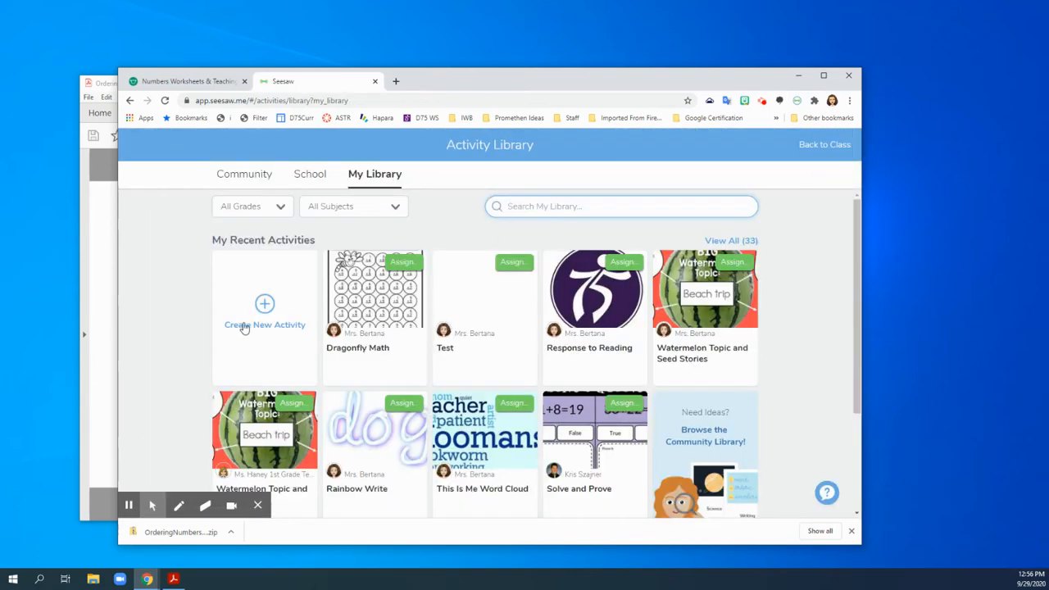
left_click(264, 304)
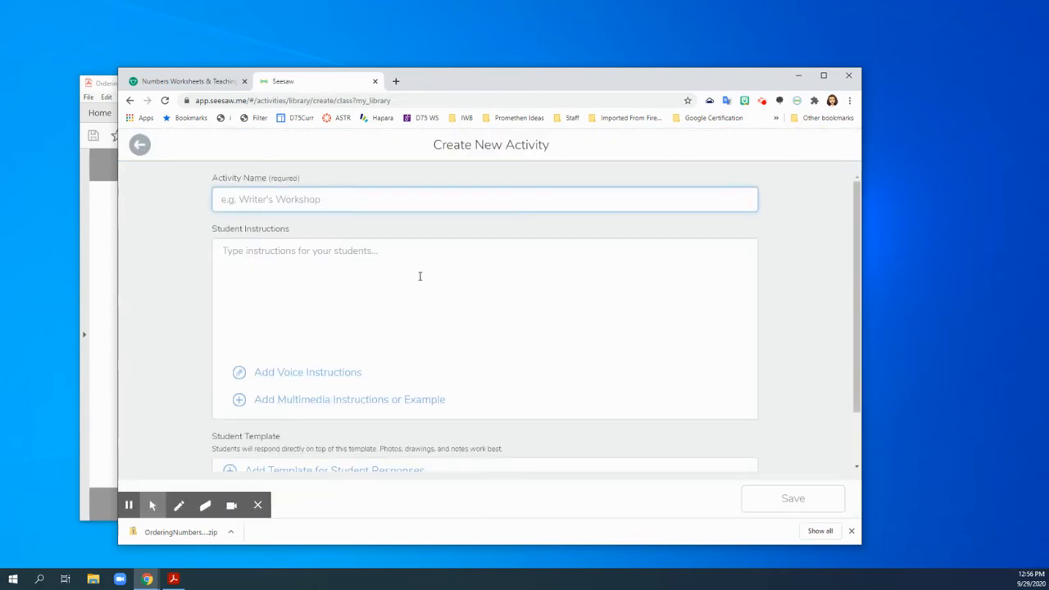
Add a template for student responses to the new activity, using a blank drawing.
scroll(419, 275, "down", 1)
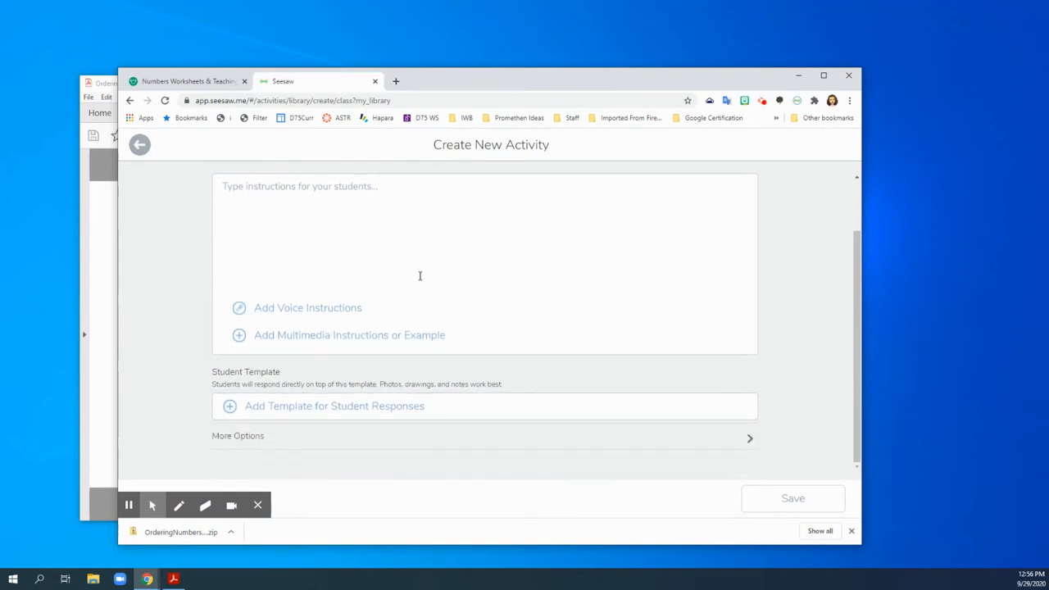
left_click(312, 411)
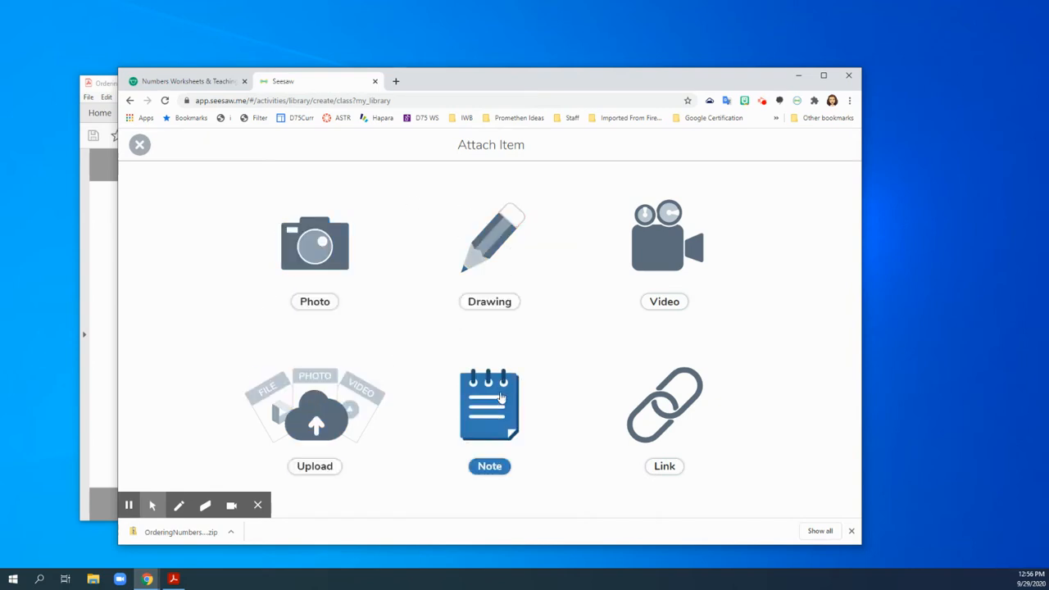
left_click(495, 239)
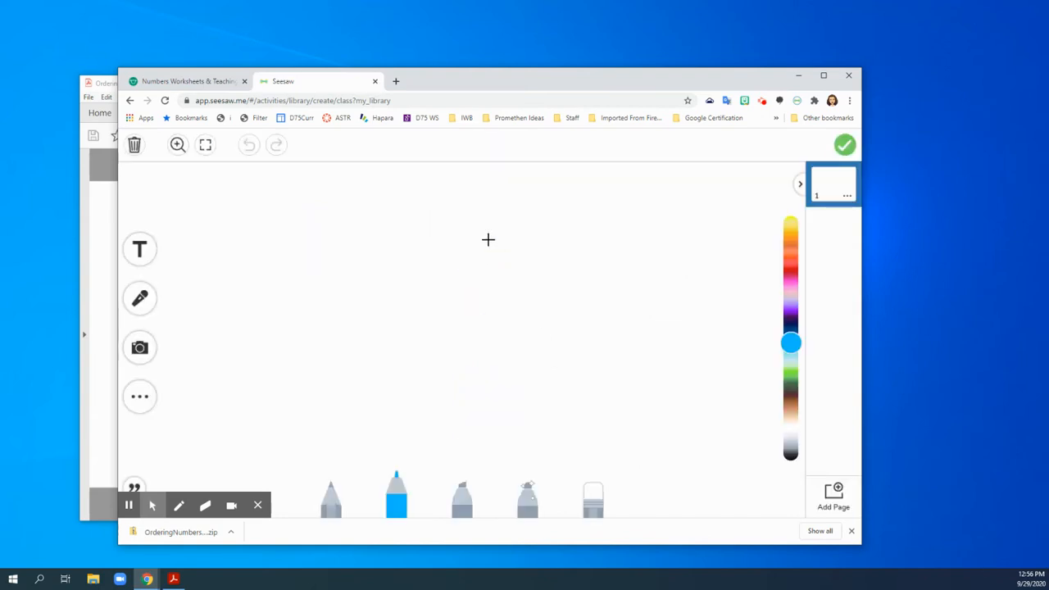
Switch to the PDF and take a screen snip of both number strips on page 3 (0 to 2 and 1 to 3).
left_click(103, 403)
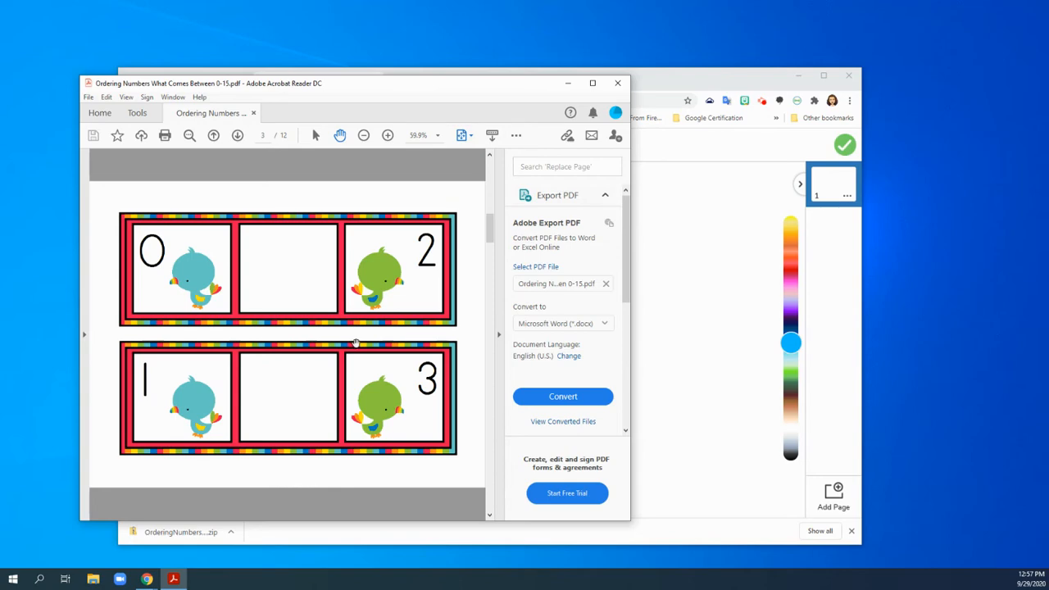
key("super+shift+s")
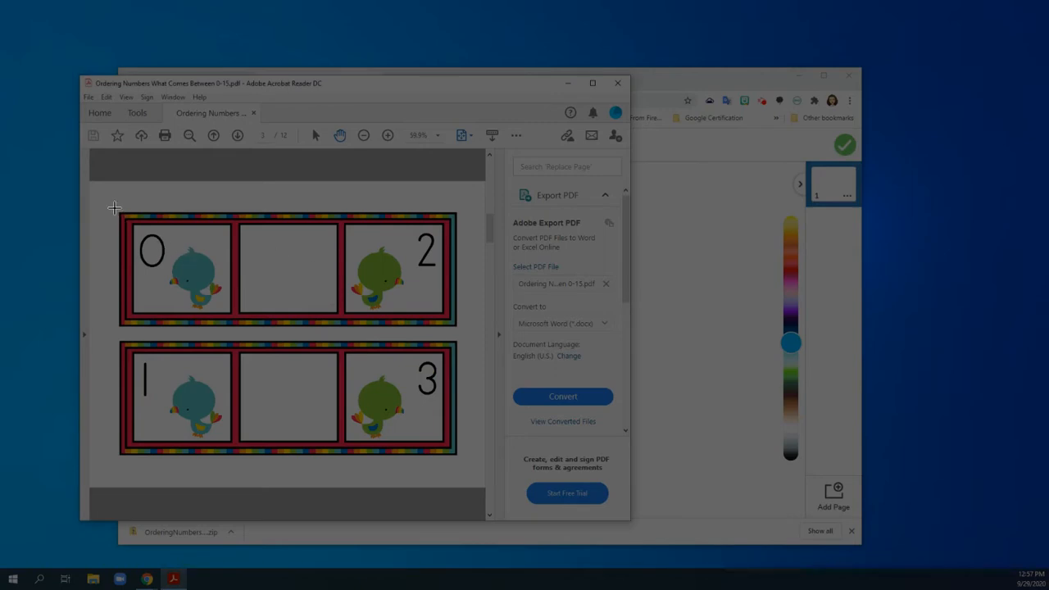
left_click_drag(108, 202, 464, 463)
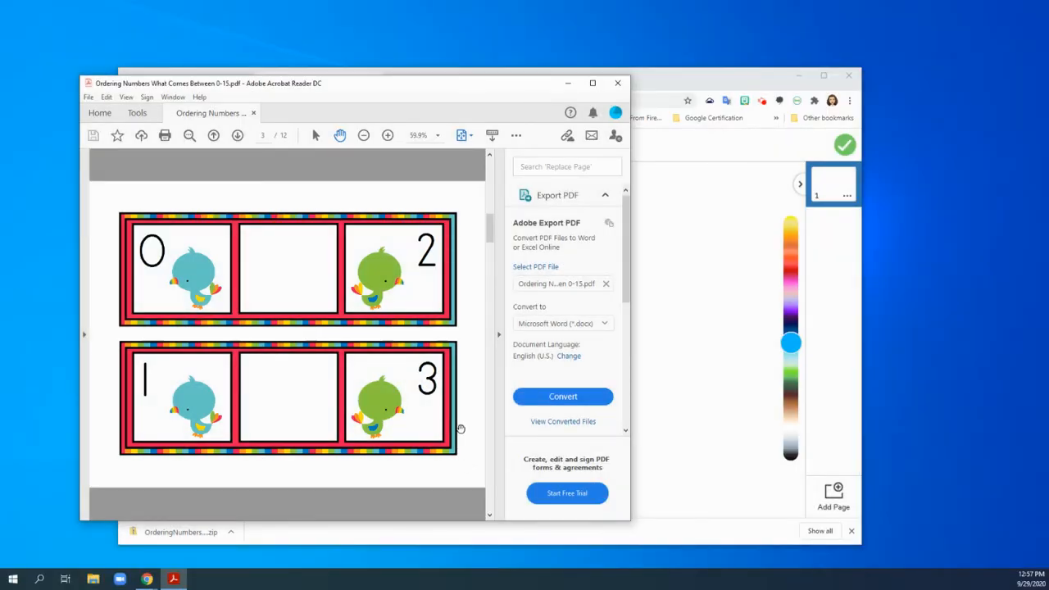
Paste the snipped number strips onto the Seesaw drawing page and enlarge them to nearly fill the canvas height.
left_click(710, 335)
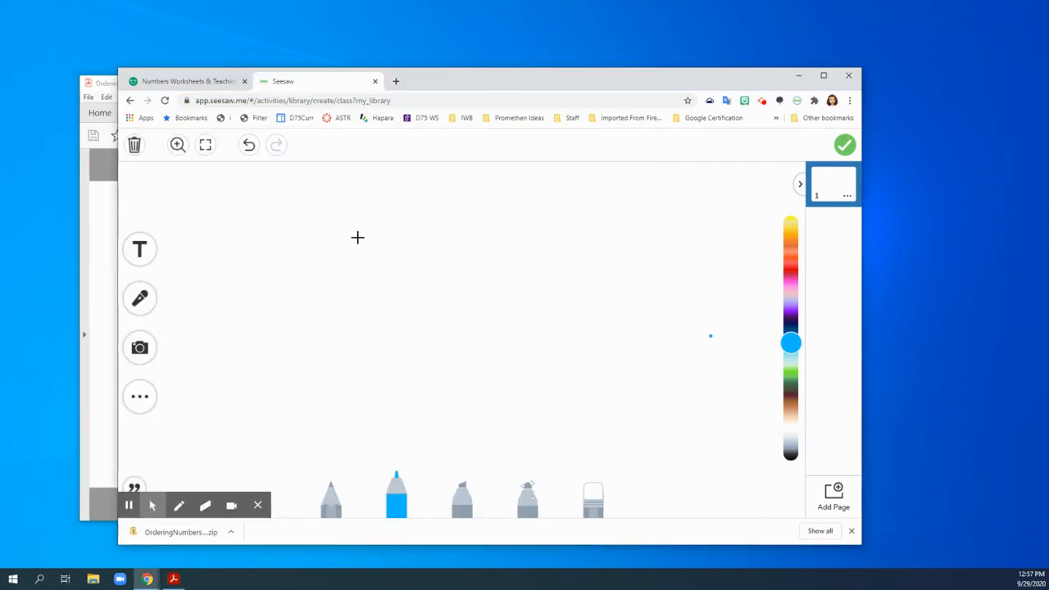
key("ctrl+v")
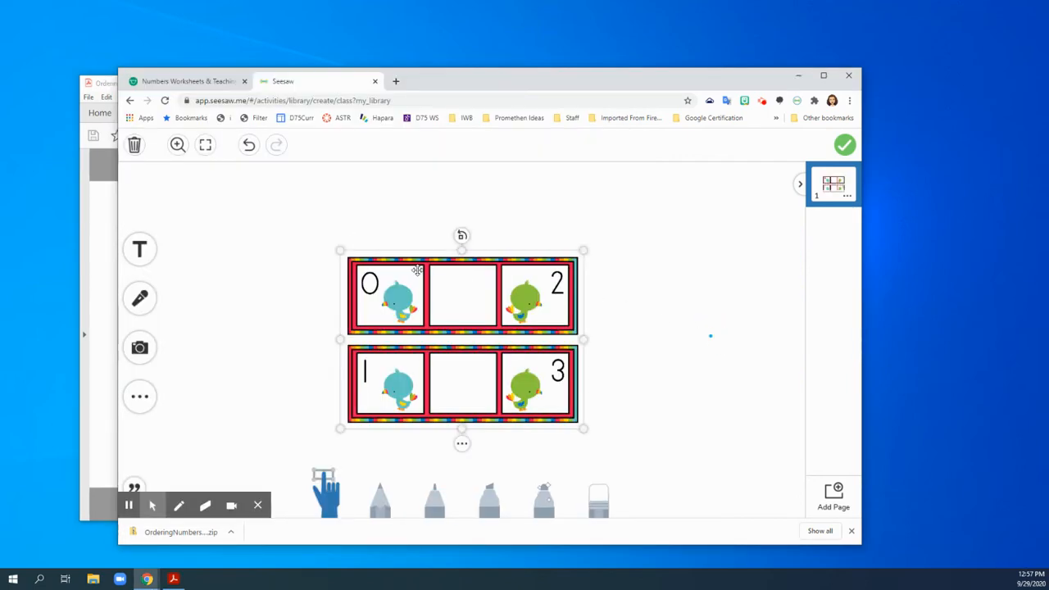
left_click_drag(582, 251, 666, 198)
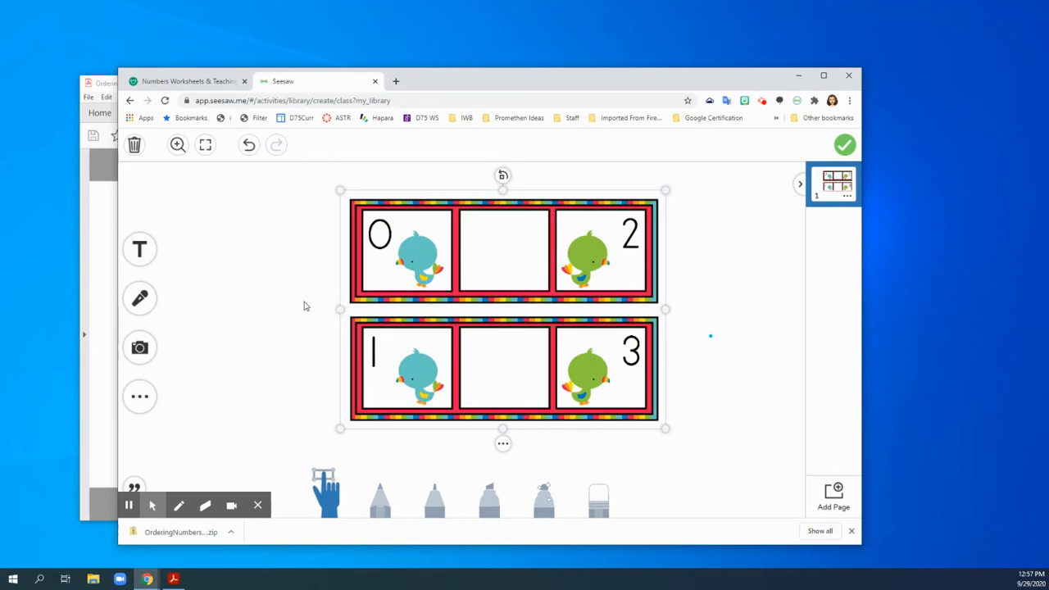
Switch to the PDF and take a screen snip of the number 1 parrot card on page 10.
left_click(106, 325)
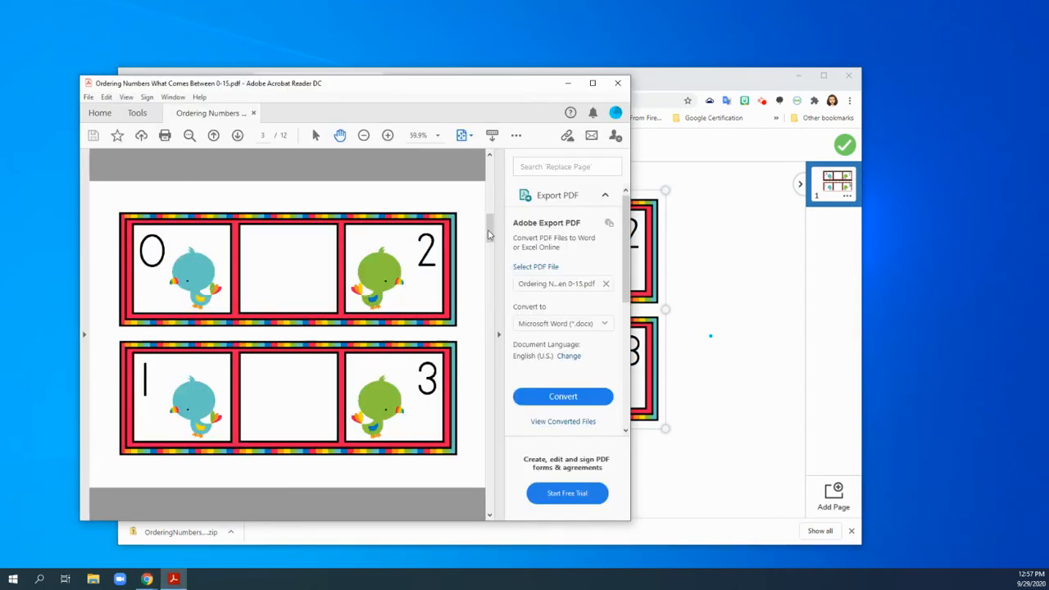
left_click_drag(489, 236, 499, 435)
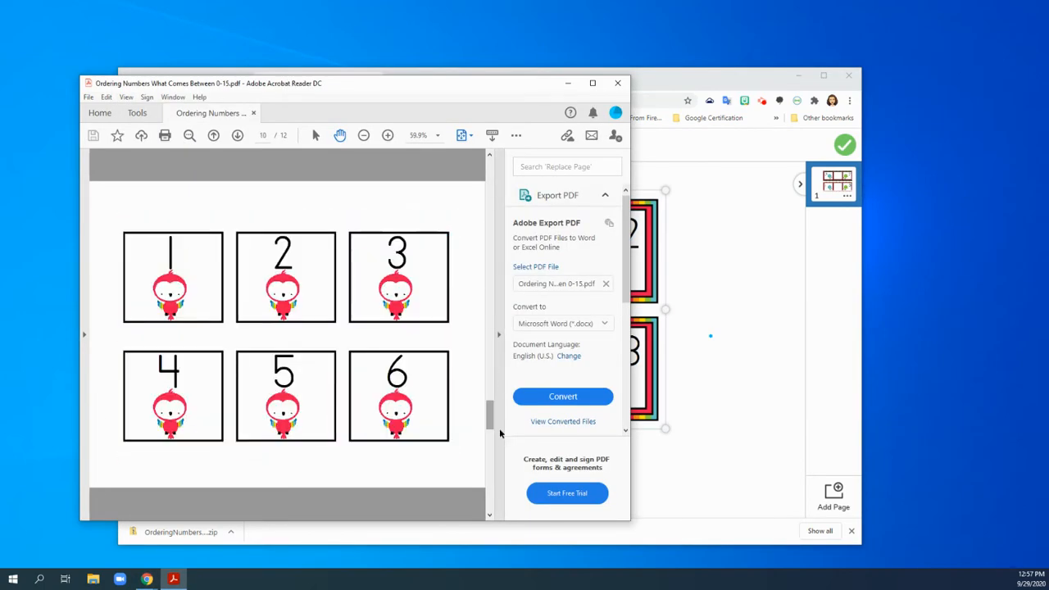
left_click_drag(511, 99, 620, 98)
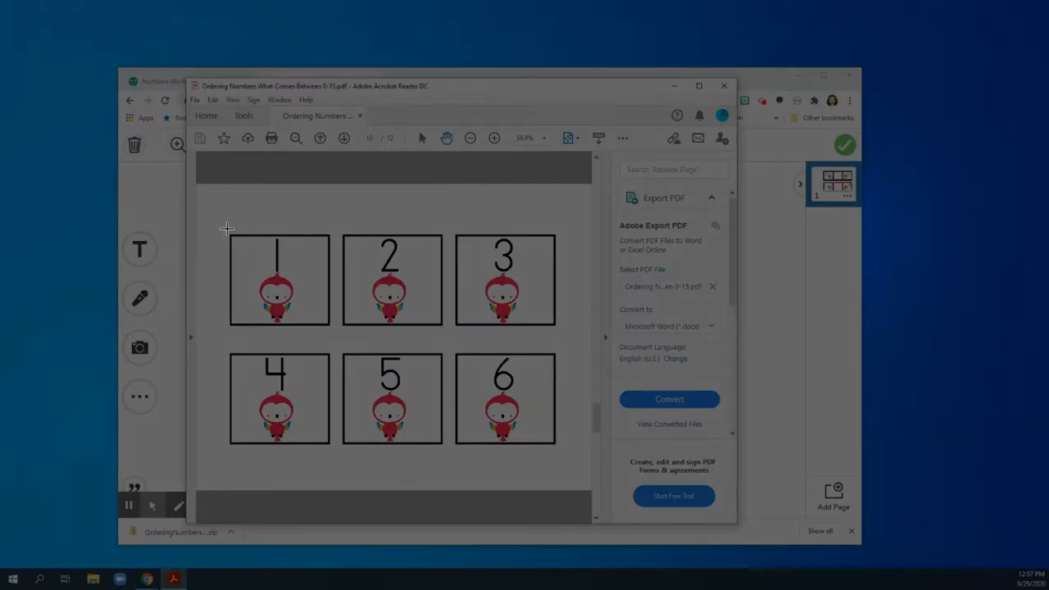
left_click_drag(227, 231, 334, 327)
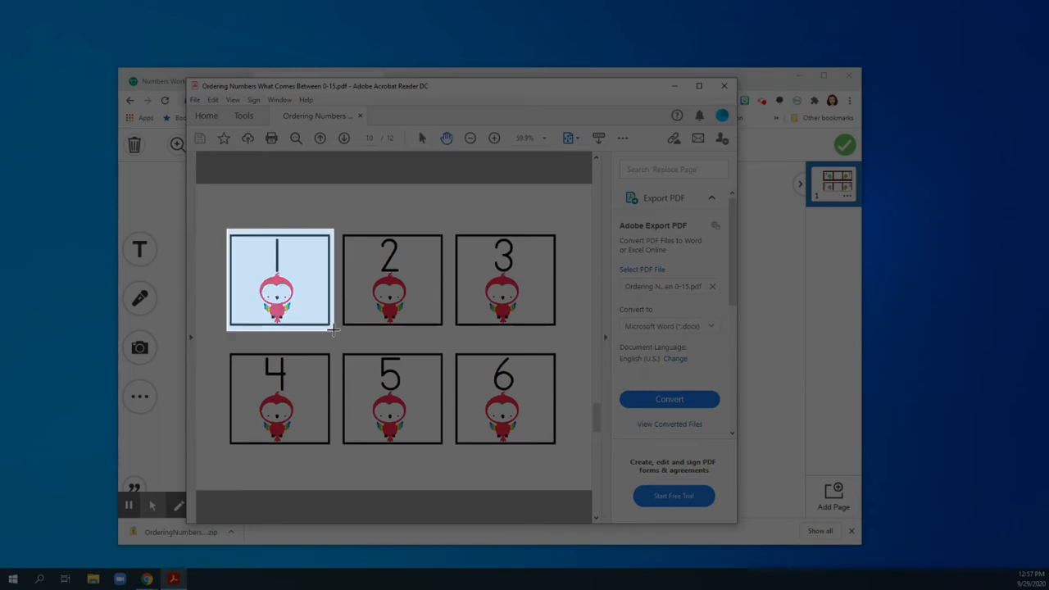
Paste the number 1 card onto the Seesaw page and shrink it to fit a strip's empty box.
left_click(774, 360)
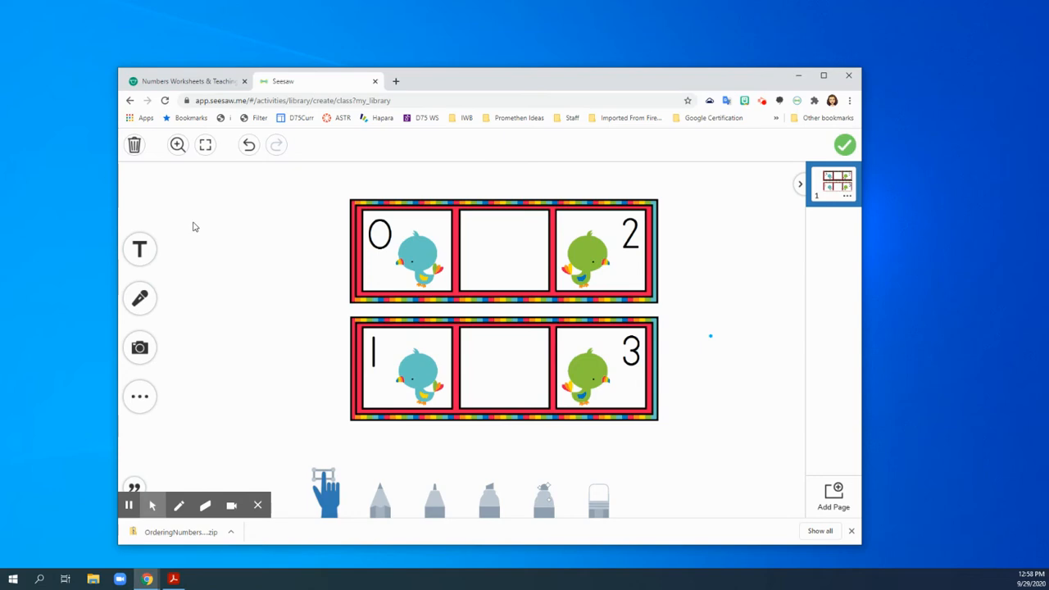
key("ctrl+v")
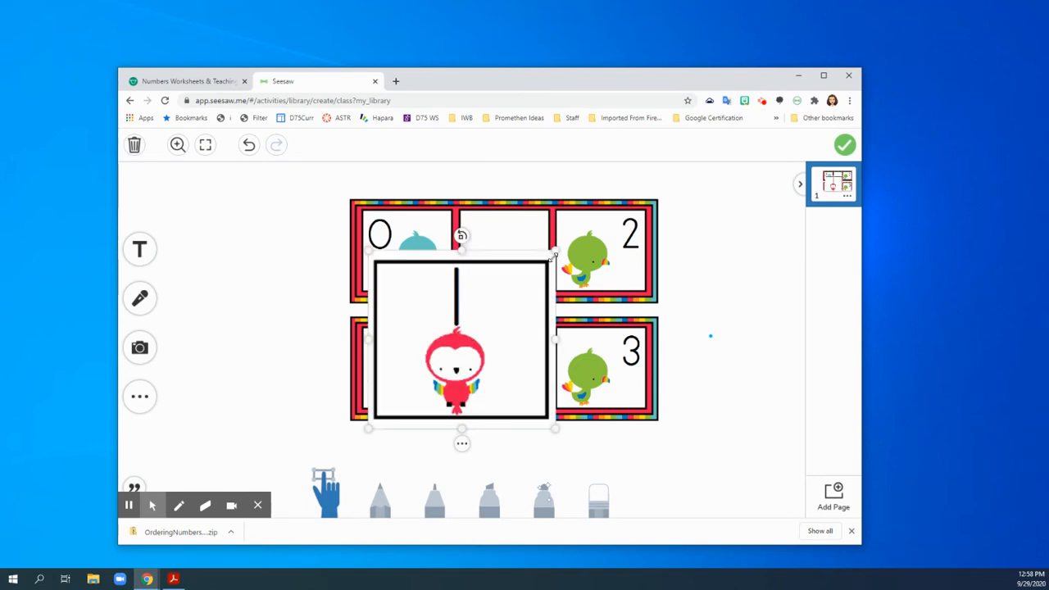
left_click_drag(554, 257, 462, 351)
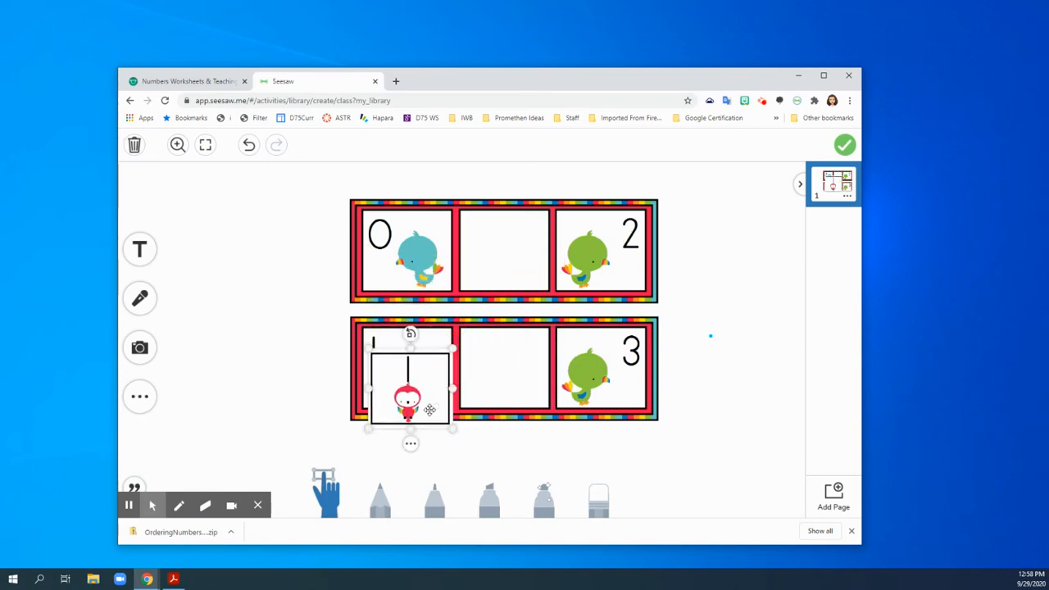
Move the number 1 card to the blank space left of the 0-to-2 strip and shift the browser window to uncover the PDF.
left_click_drag(424, 403, 259, 255)
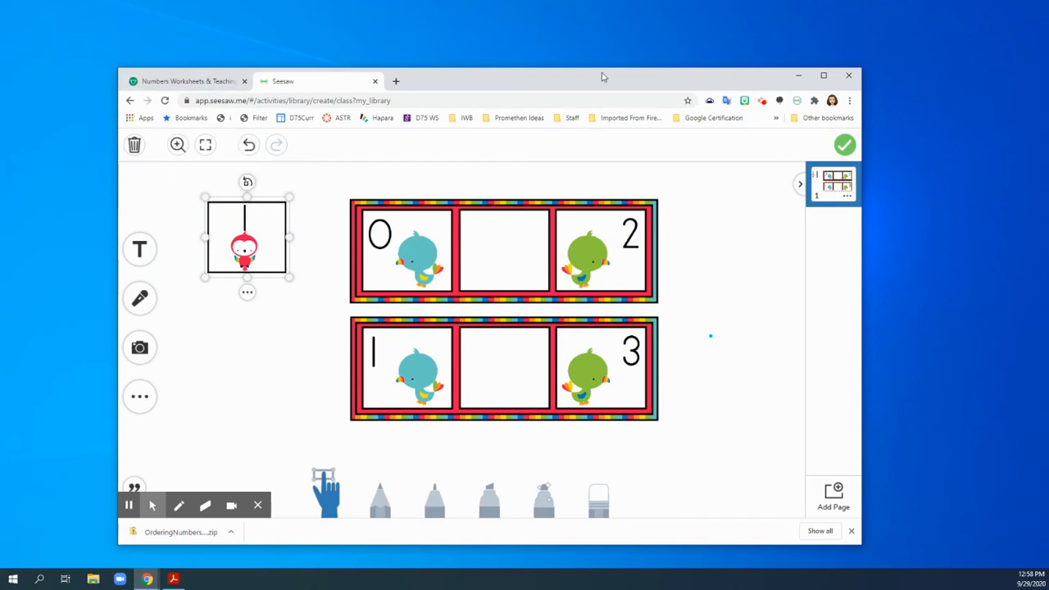
left_click_drag(599, 82, 784, 34)
Switch to the PDF and take a screen snip of the number 2 parrot card on page 10.
left_click(246, 213)
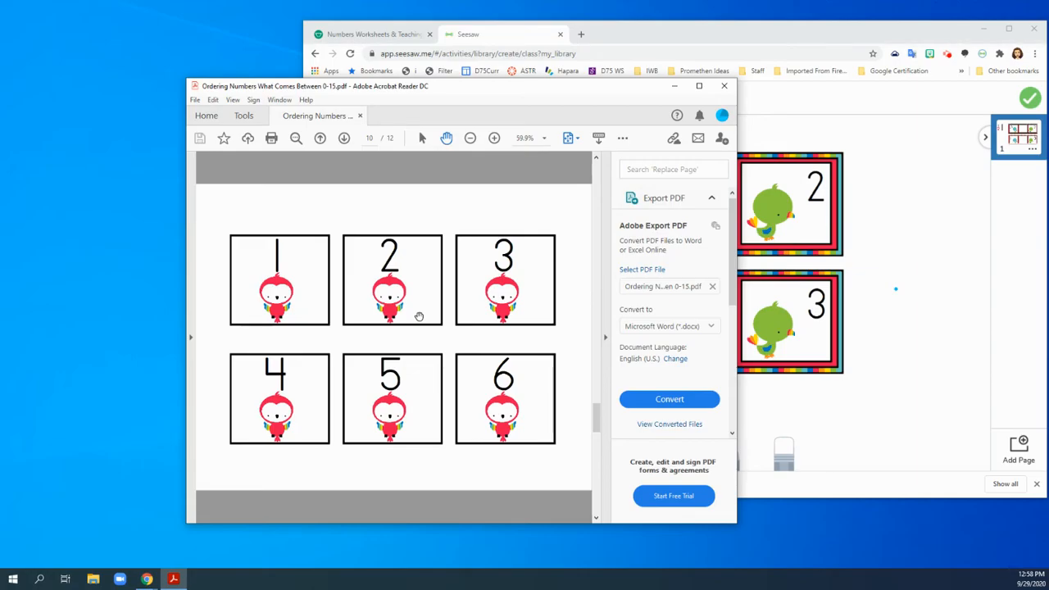
key("super+shift+s")
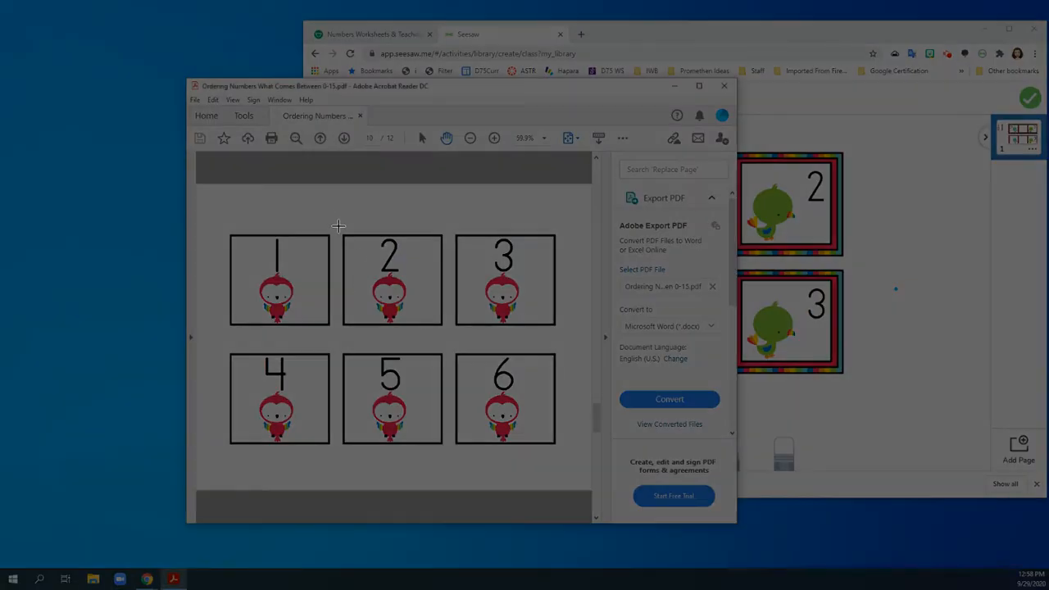
left_click_drag(338, 226, 446, 331)
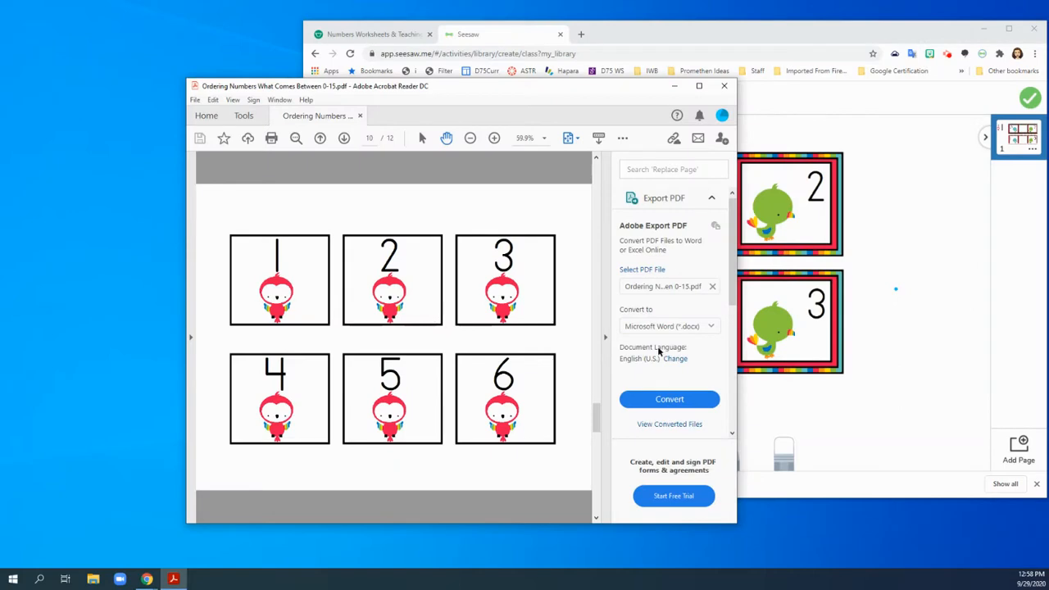
Paste the number 2 card onto the Seesaw page, shrink it to box size and place it below the number 1 card.
left_click(901, 347)
key("ctrl+v")
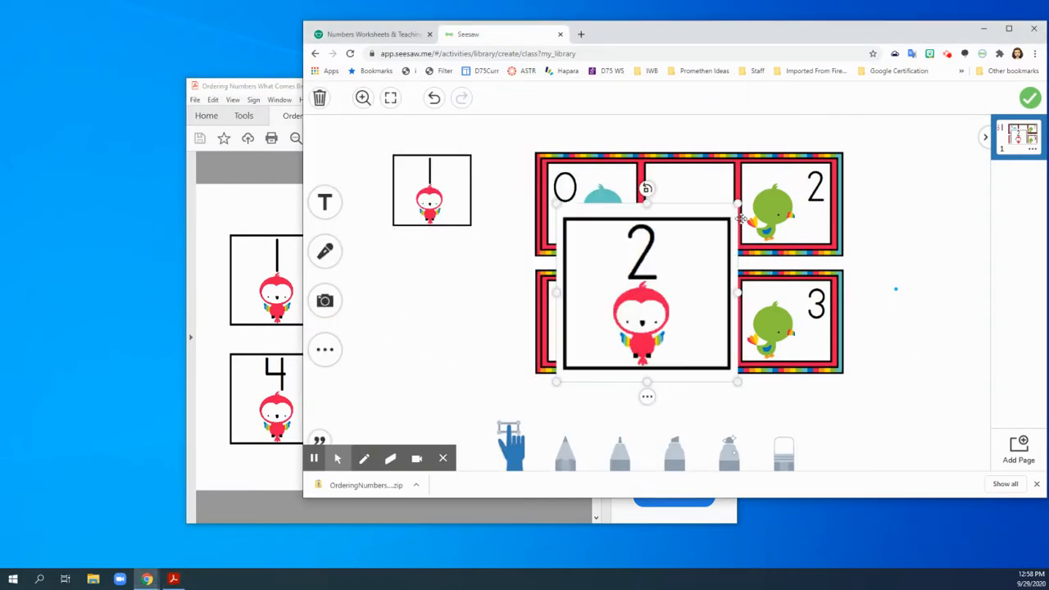
left_click_drag(737, 205, 430, 302)
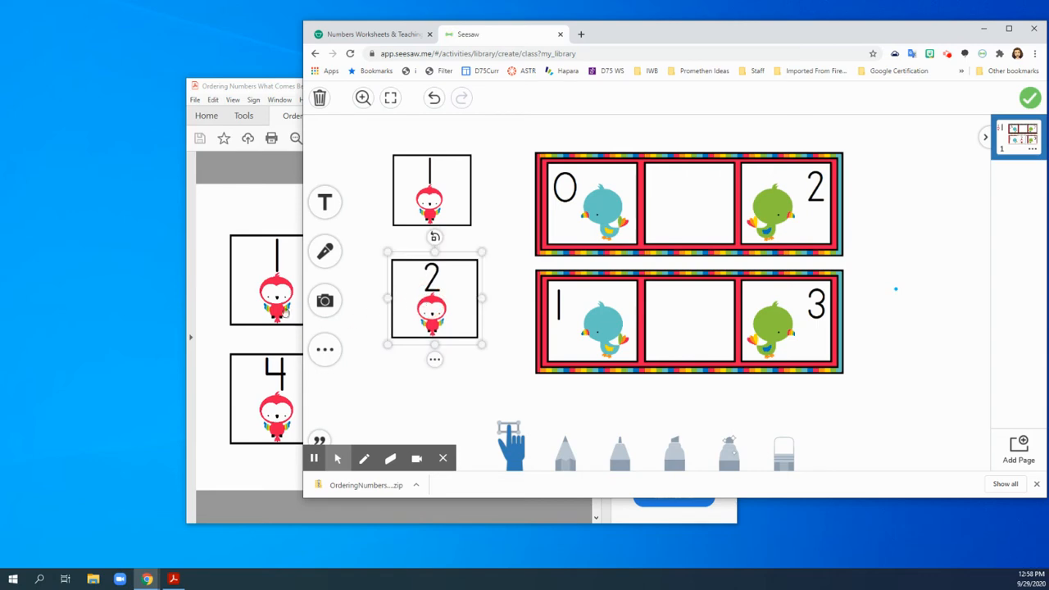
Switch to the PDF and take a screen snip of the number 3 parrot card on page 10.
left_click(232, 215)
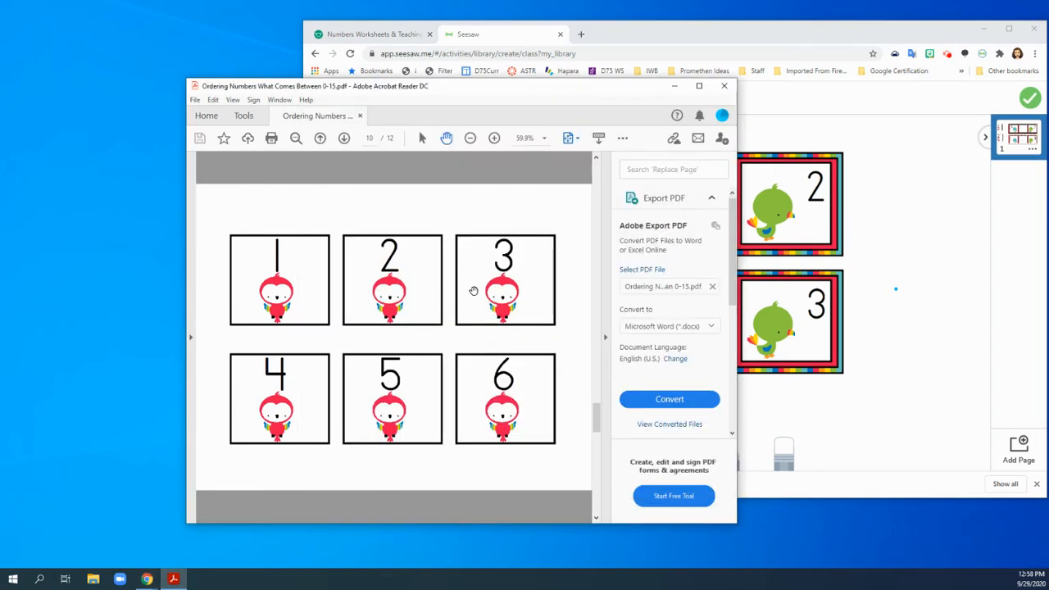
key("super+shift+s")
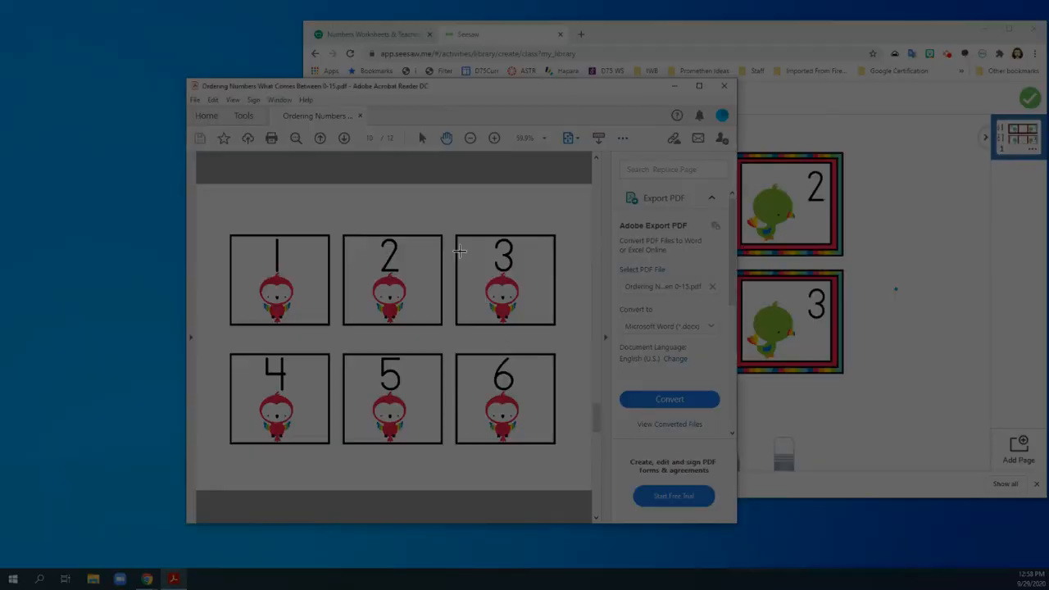
left_click_drag(452, 228, 502, 267)
left_click_drag(555, 331, 560, 331)
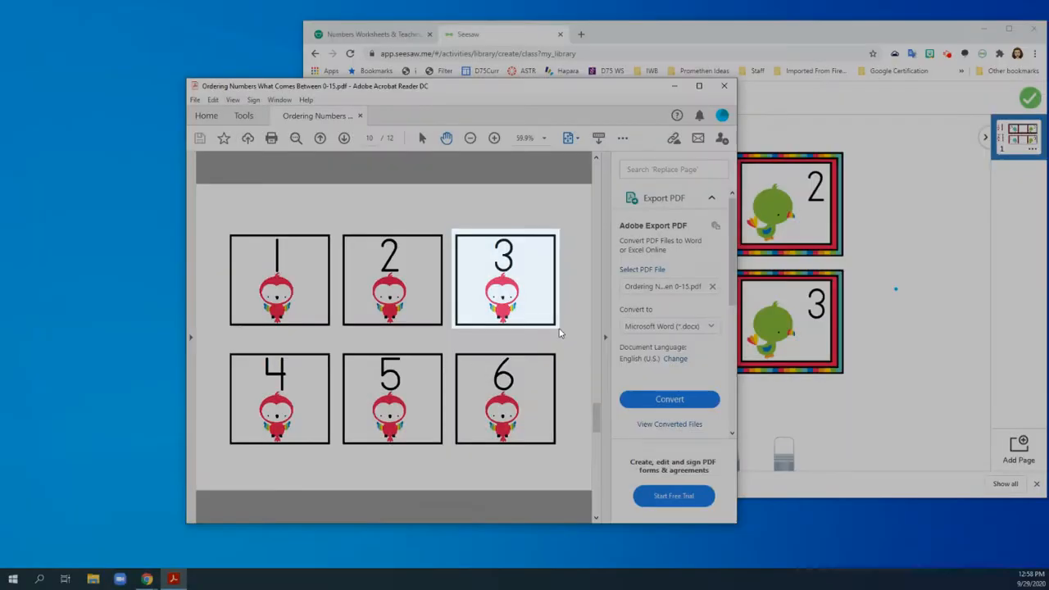
Paste the number 3 card onto the Seesaw page, shrink it to box size and place it right of the 0-to-2 strip.
left_click(890, 243)
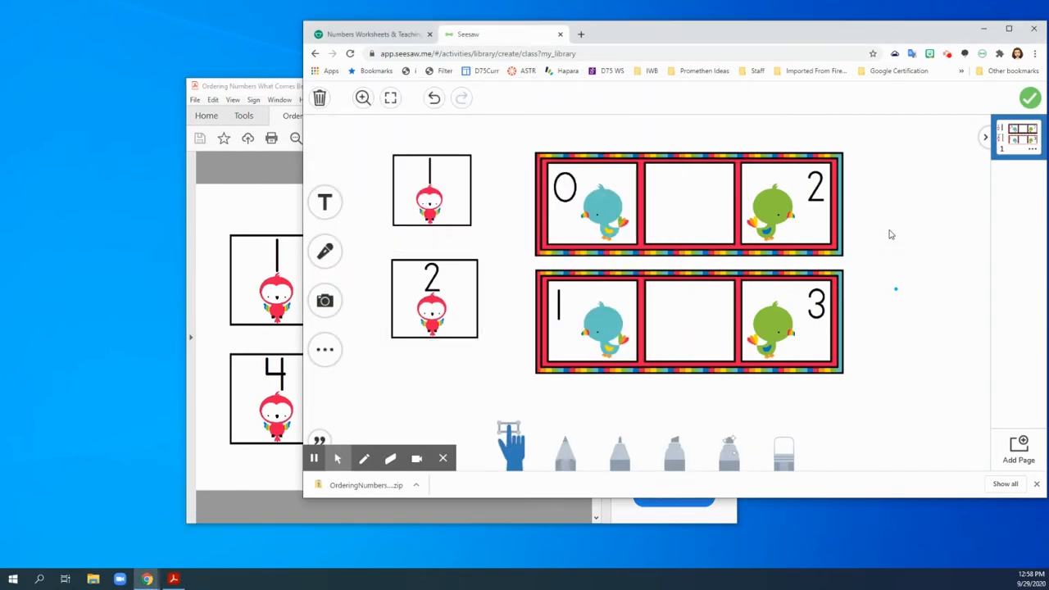
key("ctrl+v")
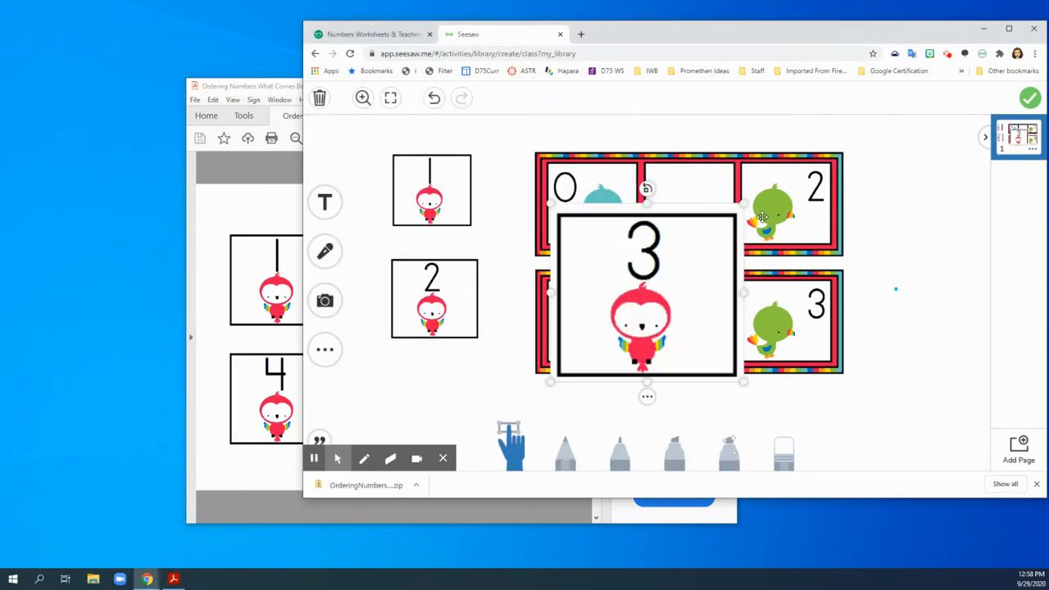
left_click_drag(740, 212, 638, 294)
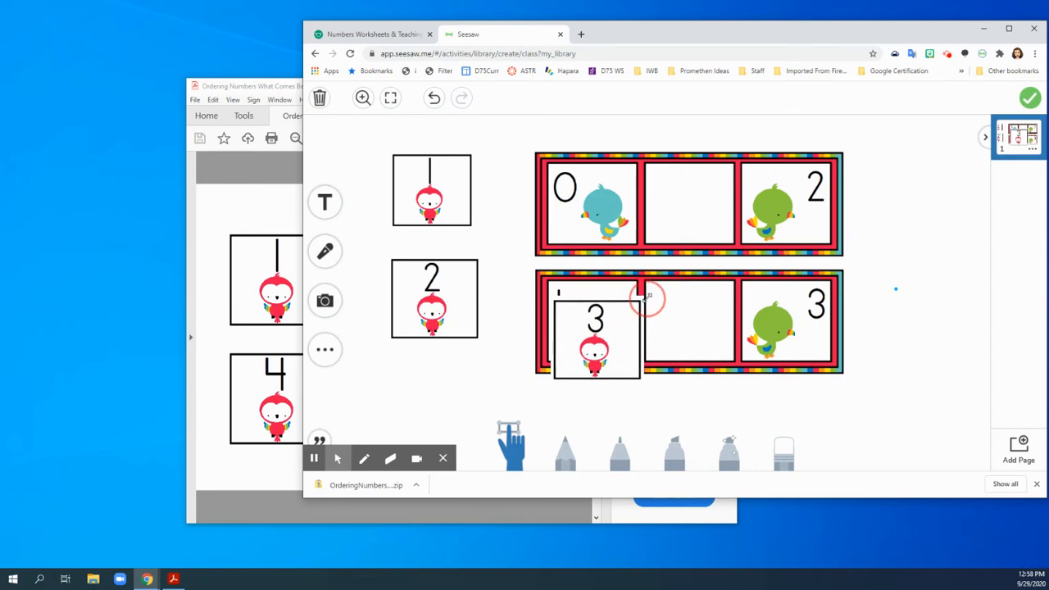
left_click_drag(597, 336, 922, 195)
Switch to the PDF and take a screen snip of the number 4 parrot card on page 10.
left_click(210, 337)
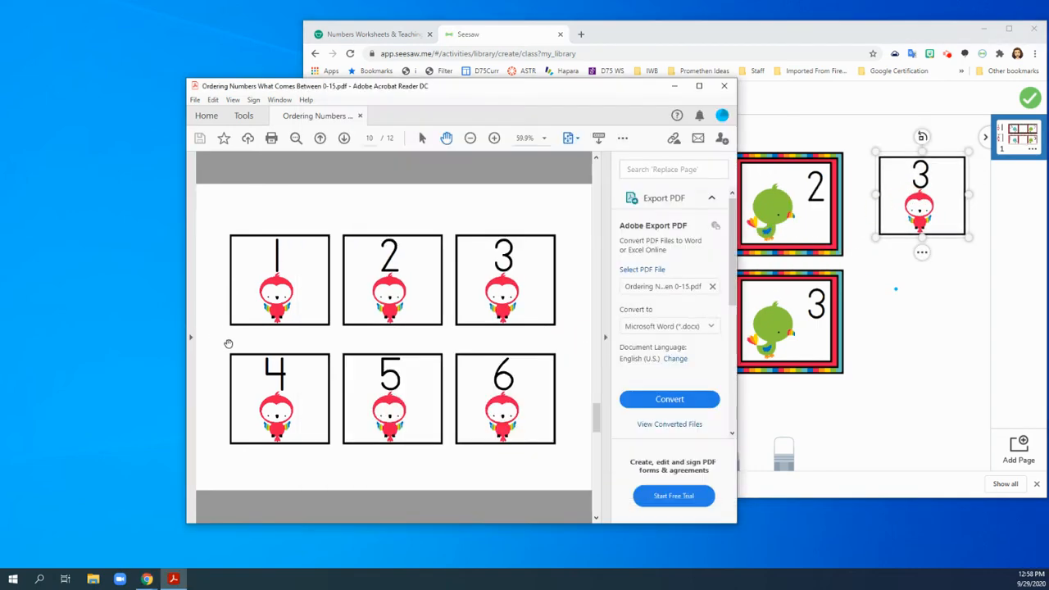
key("super+shift+s")
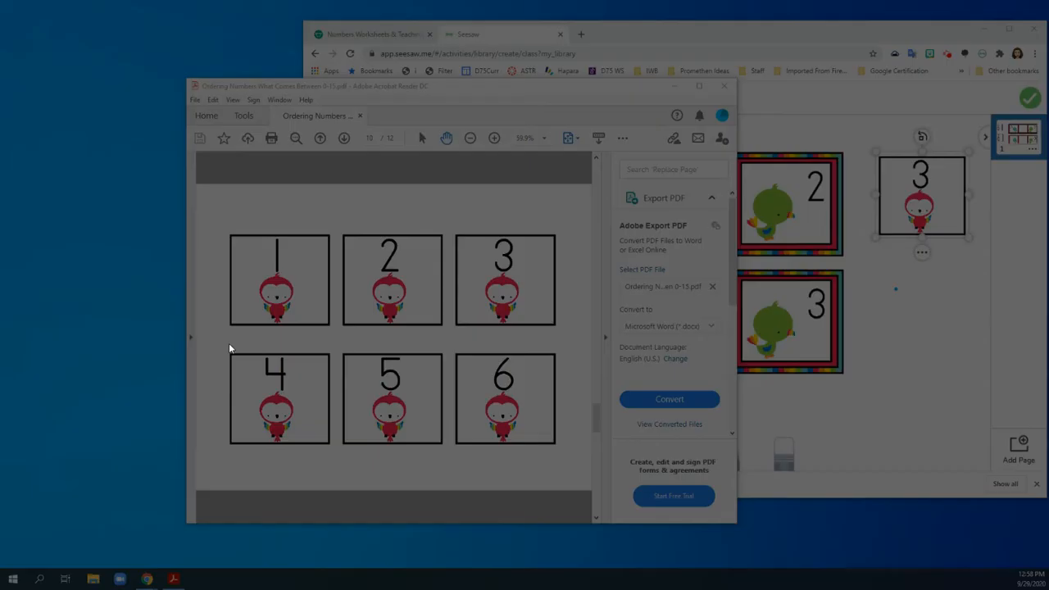
left_click_drag(225, 346, 332, 447)
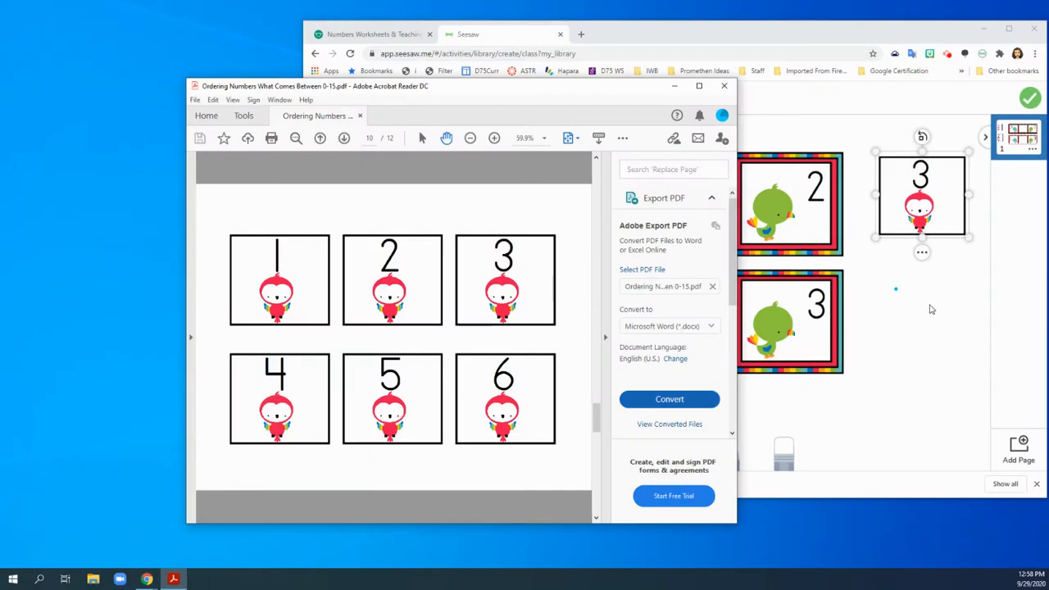
Paste the number 4 card onto the Seesaw page, shrink it to box size and place it below the number 3 card.
left_click(896, 331)
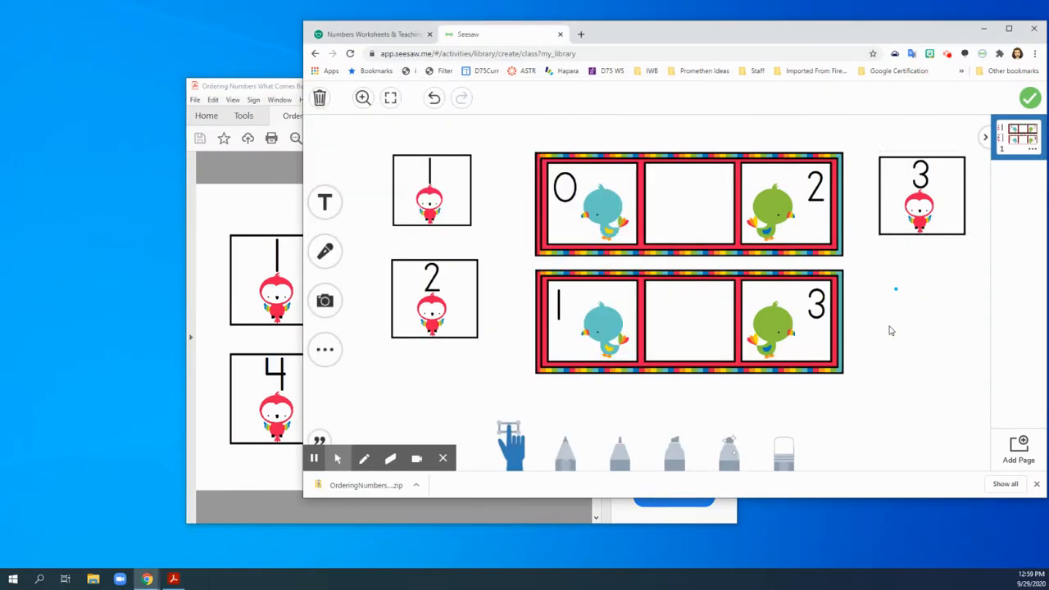
key("ctrl+v")
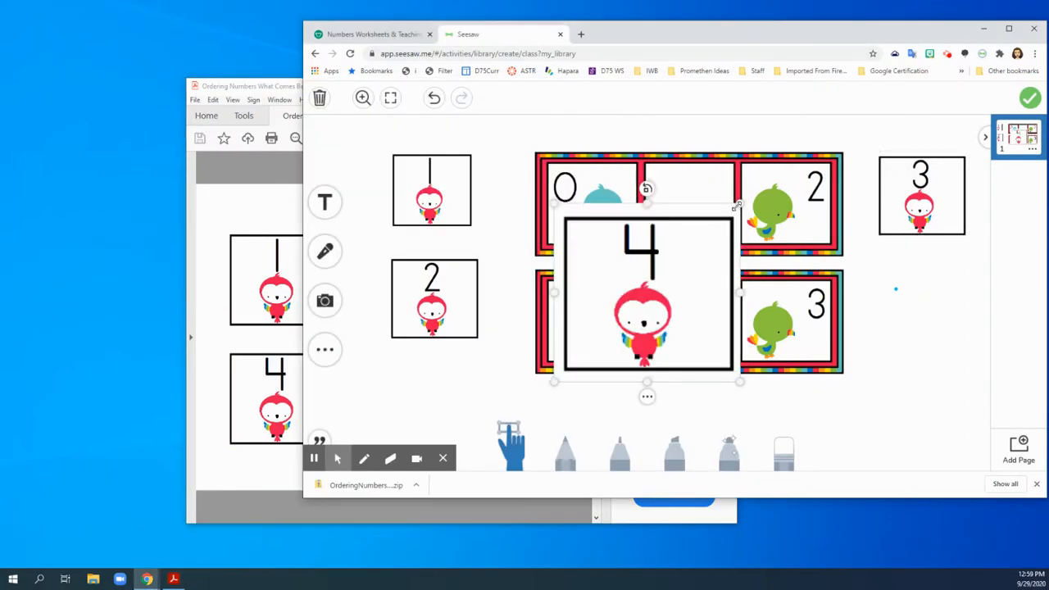
left_click_drag(740, 212, 664, 287)
left_click_drag(601, 335, 913, 332)
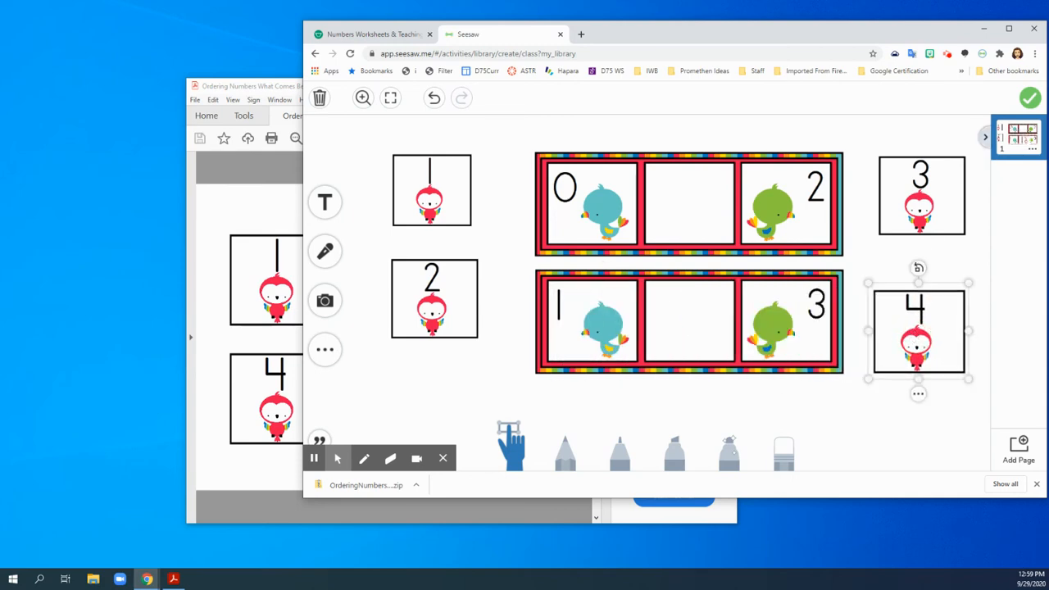
Attach the finished drawing as the student template and name the activity Missing Numbers.
left_click(1029, 98)
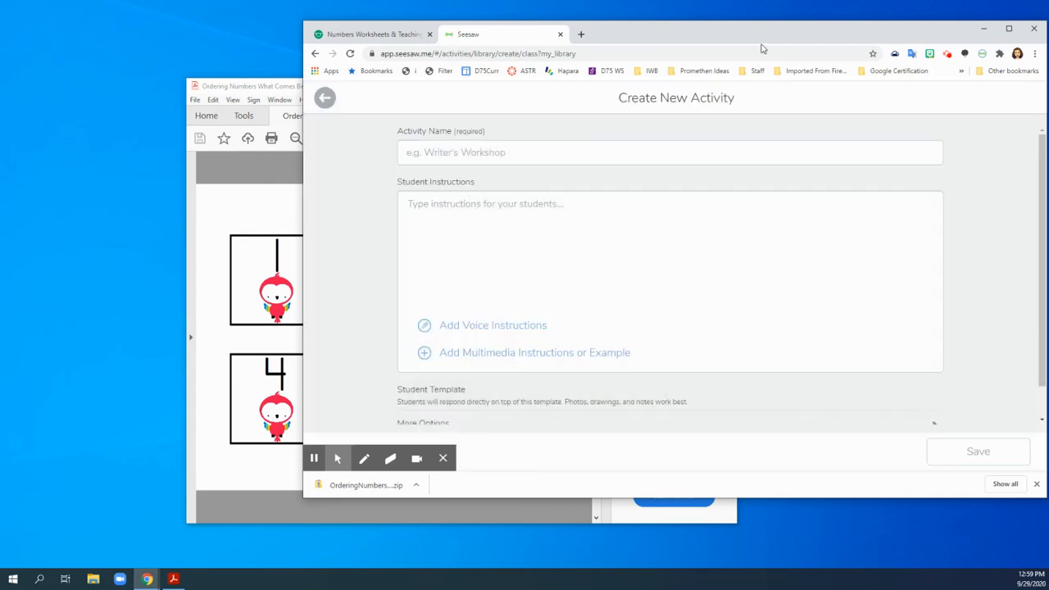
left_click_drag(762, 37, 681, 20)
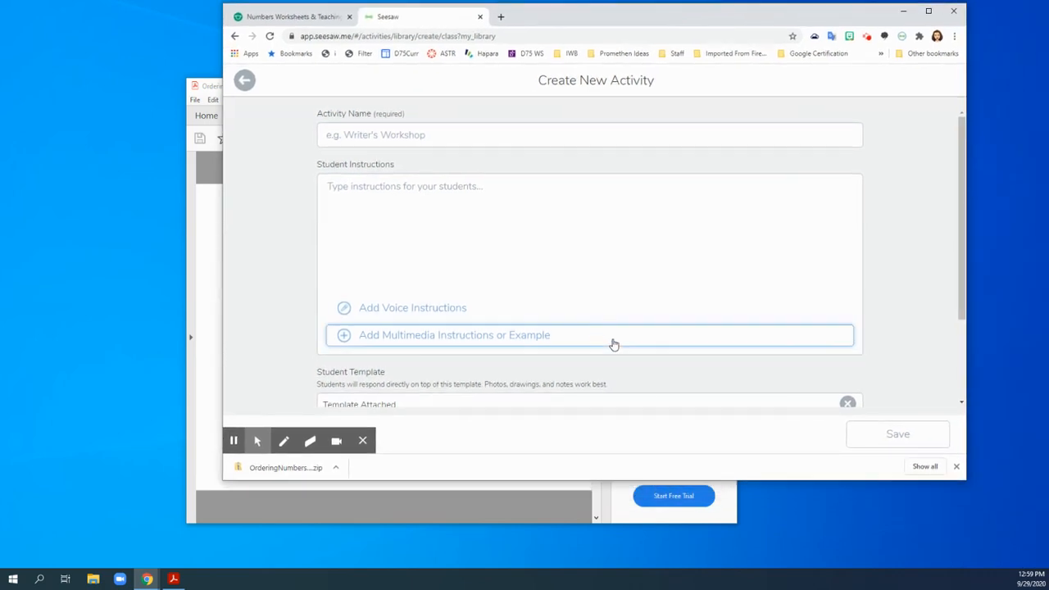
scroll(610, 344, "down", 3)
scroll(443, 360, "up", 3)
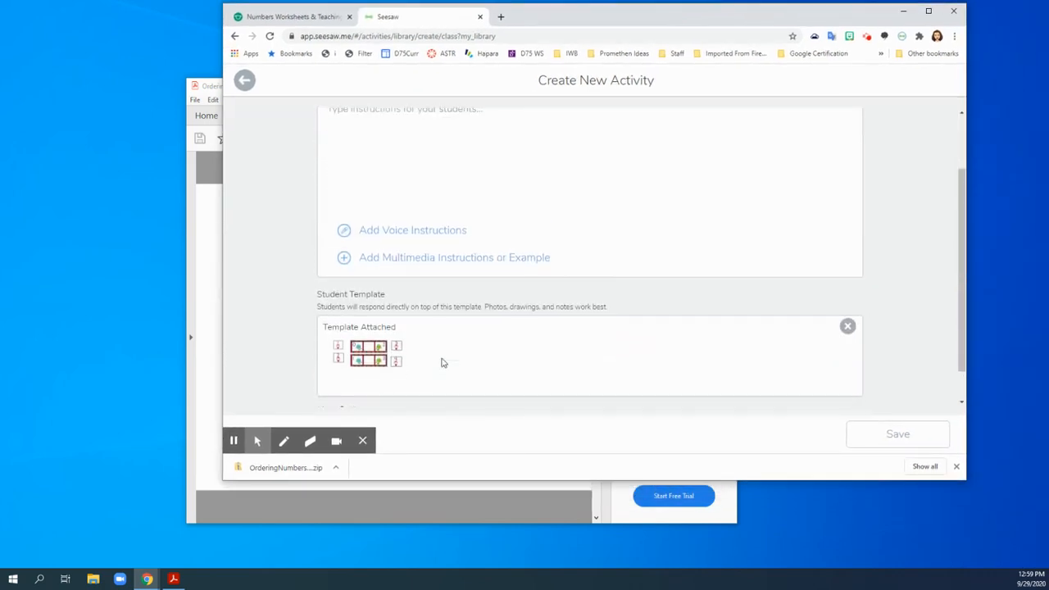
left_click(392, 138)
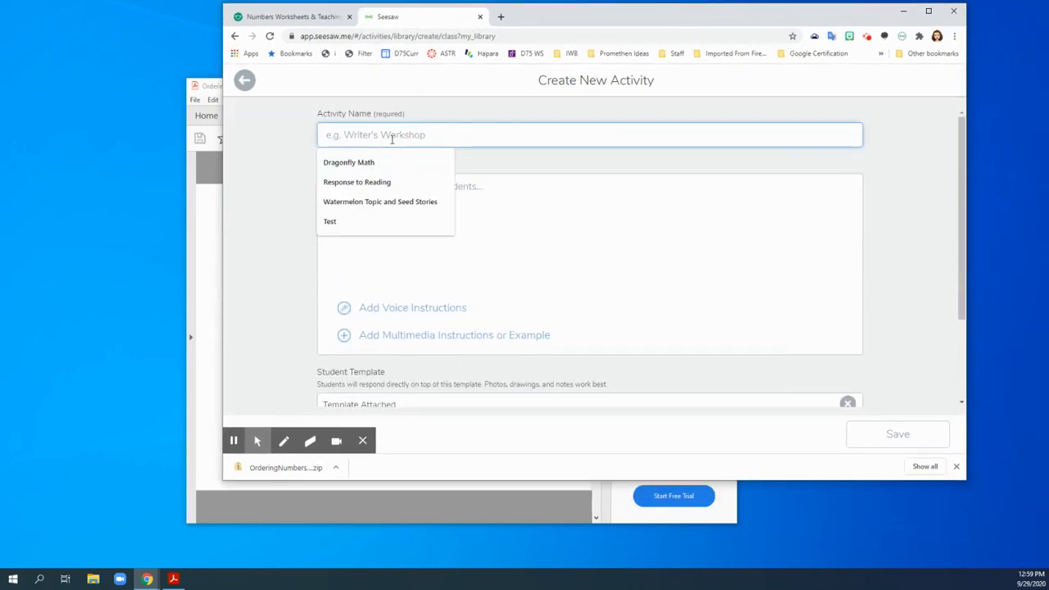
type("Missing Numbers")
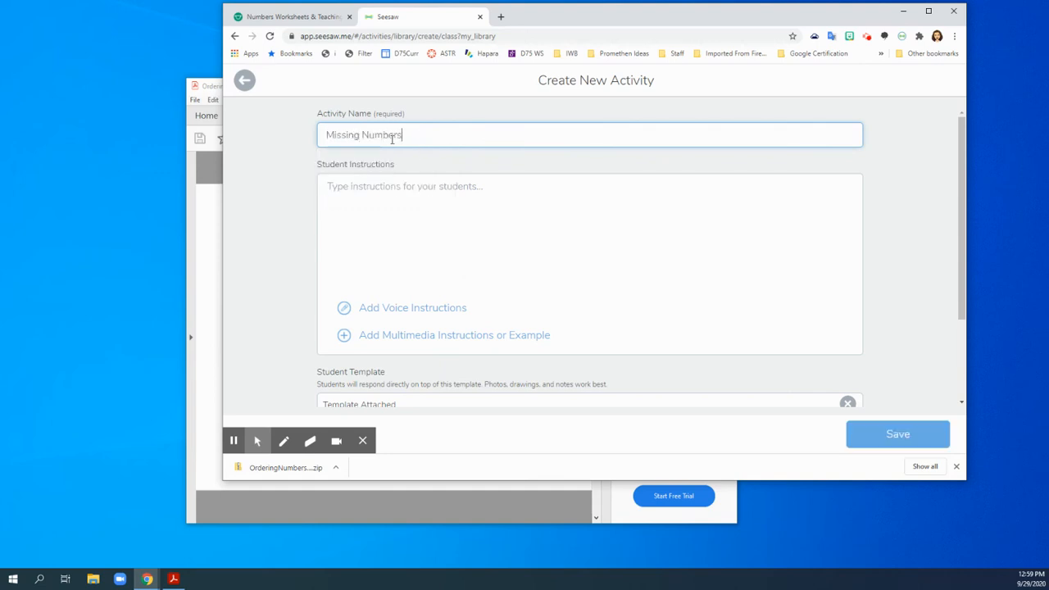
Enter the student instructions "1. Click :add: 2. Move the numbers into the correct place. 3. Click the check" and save the activity.
left_click(356, 207)
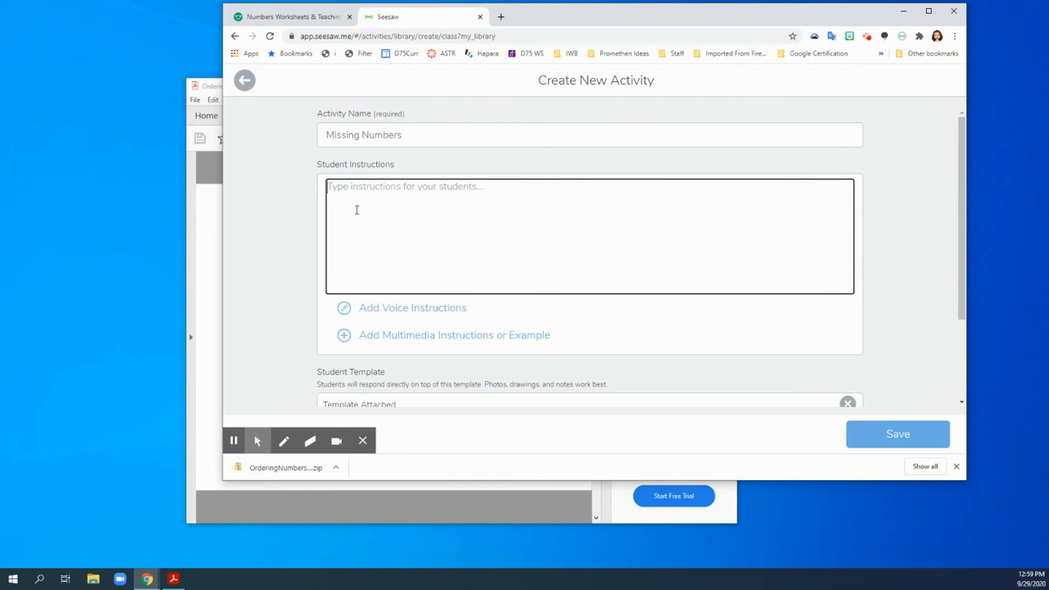
type("1. Click :add:")
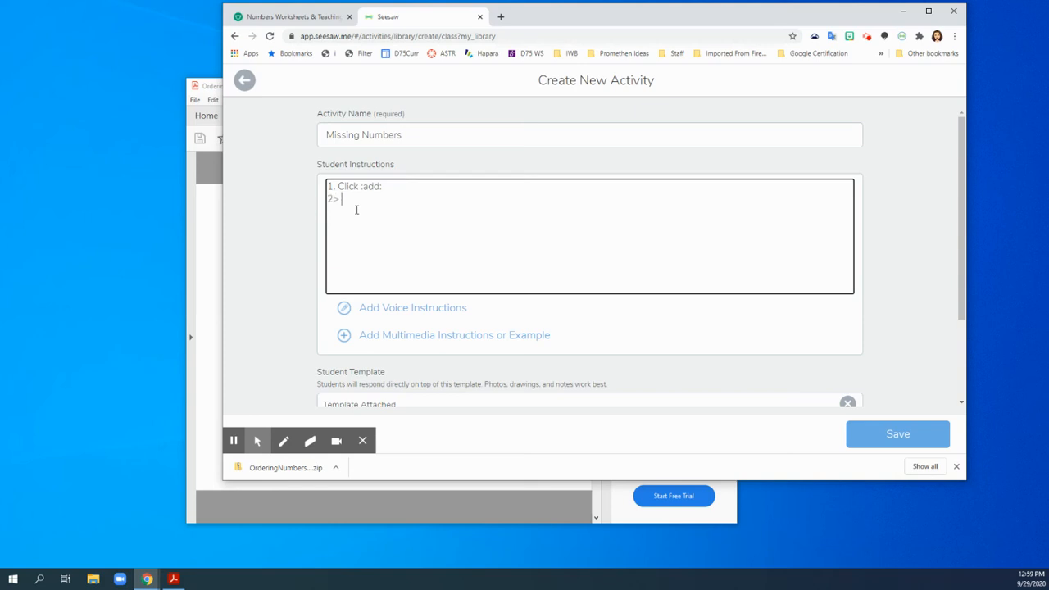
type("ove the numbers into the correct place.")
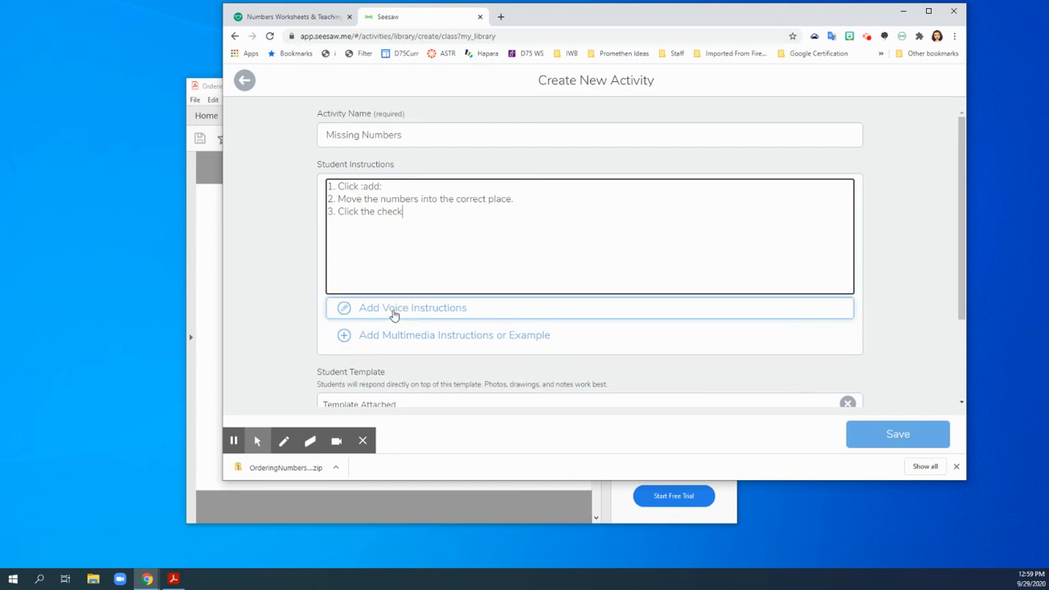
scroll(394, 315, "down", 3)
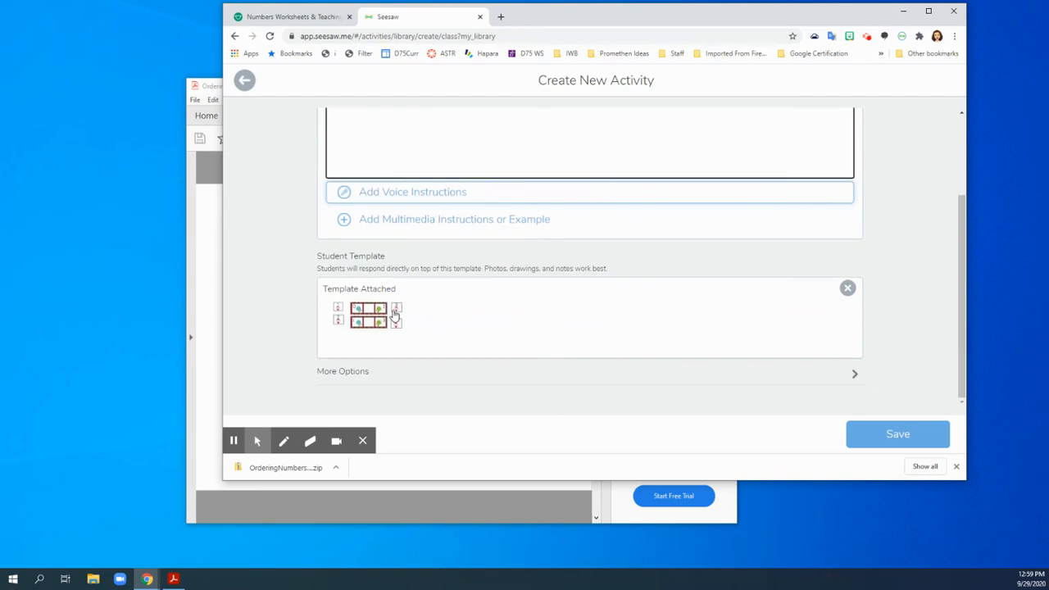
left_click(888, 434)
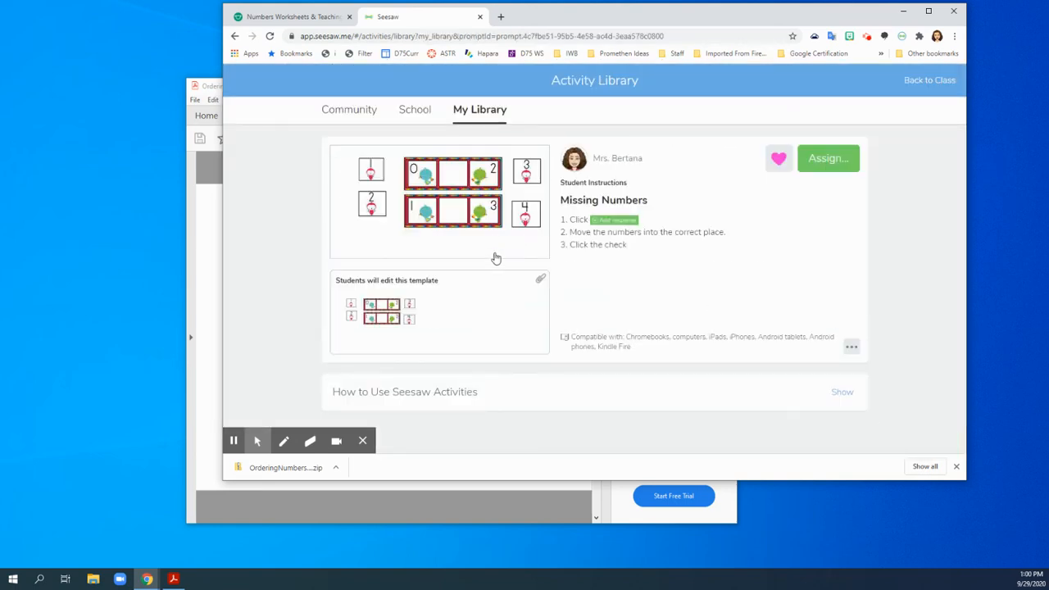
Assign the Missing Numbers activity to the first class in the list and dismiss the assignment confirmation.
left_click(816, 168)
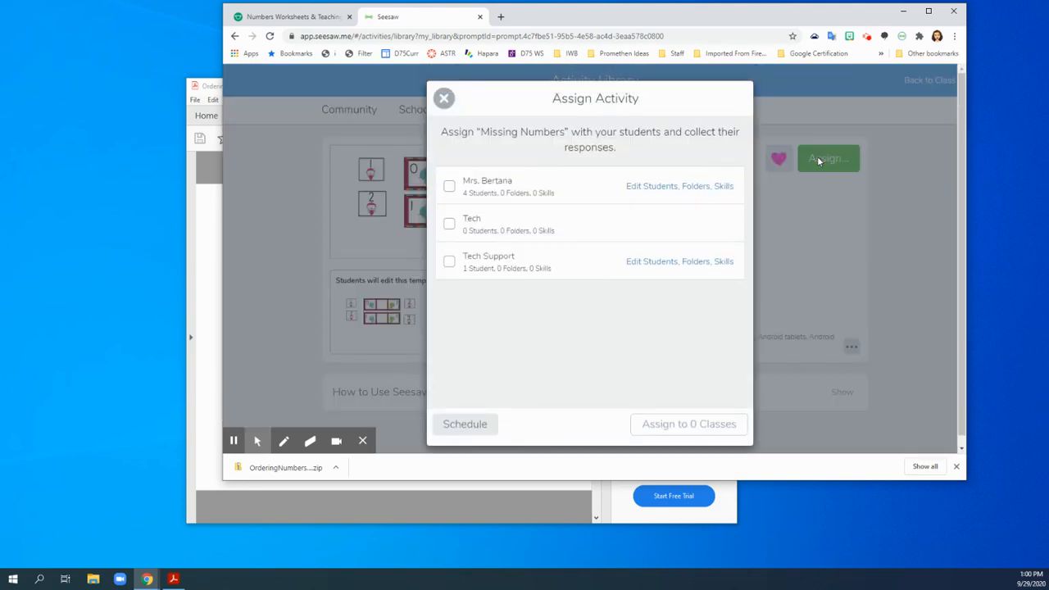
left_click(472, 185)
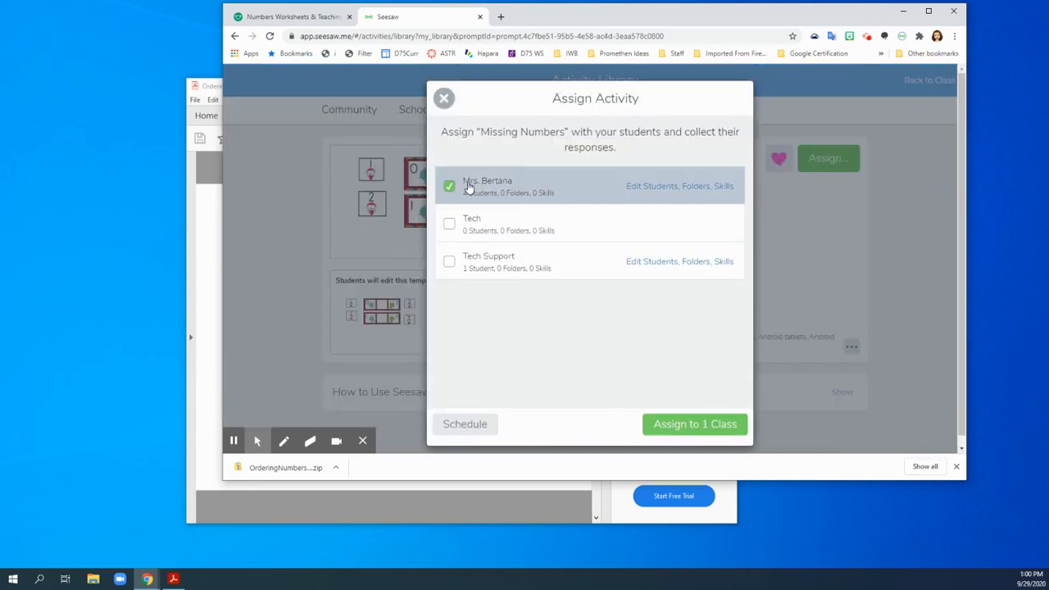
left_click(711, 428)
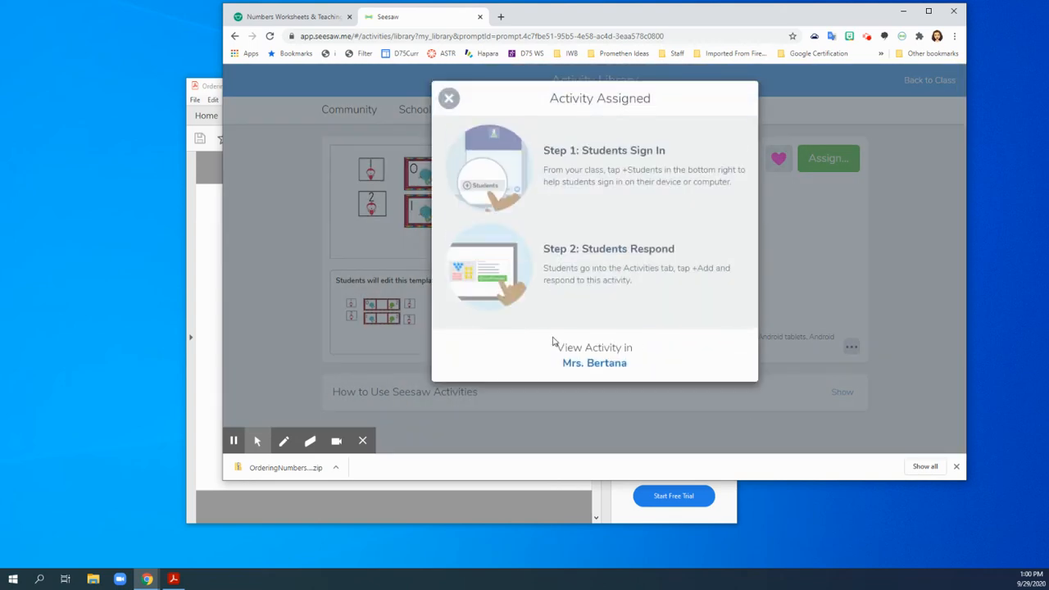
left_click(449, 99)
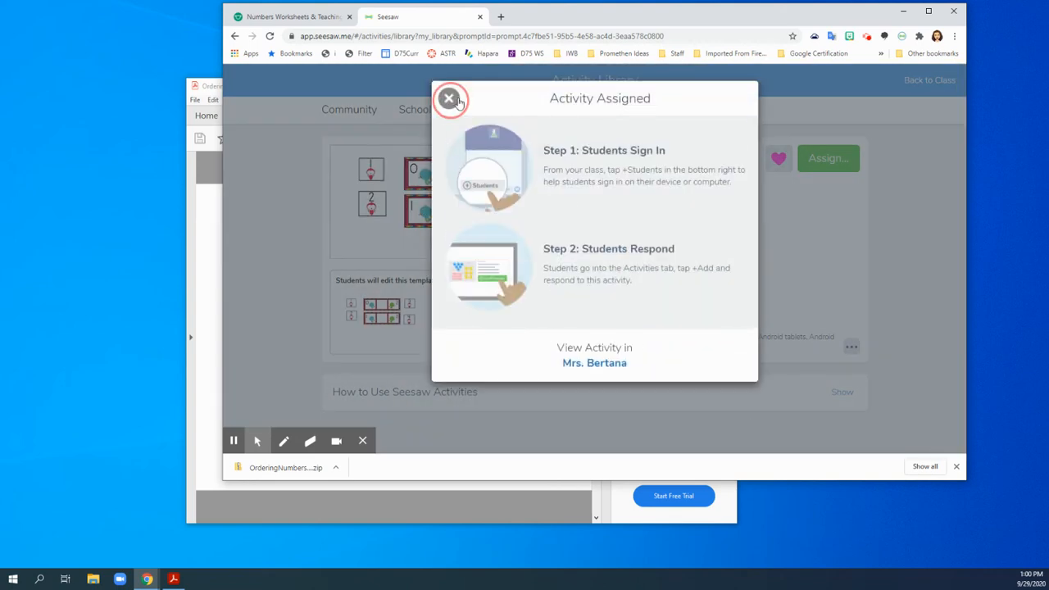
Return to the class's activities and start a response to Missing Numbers as Sample Student.
left_click(941, 80)
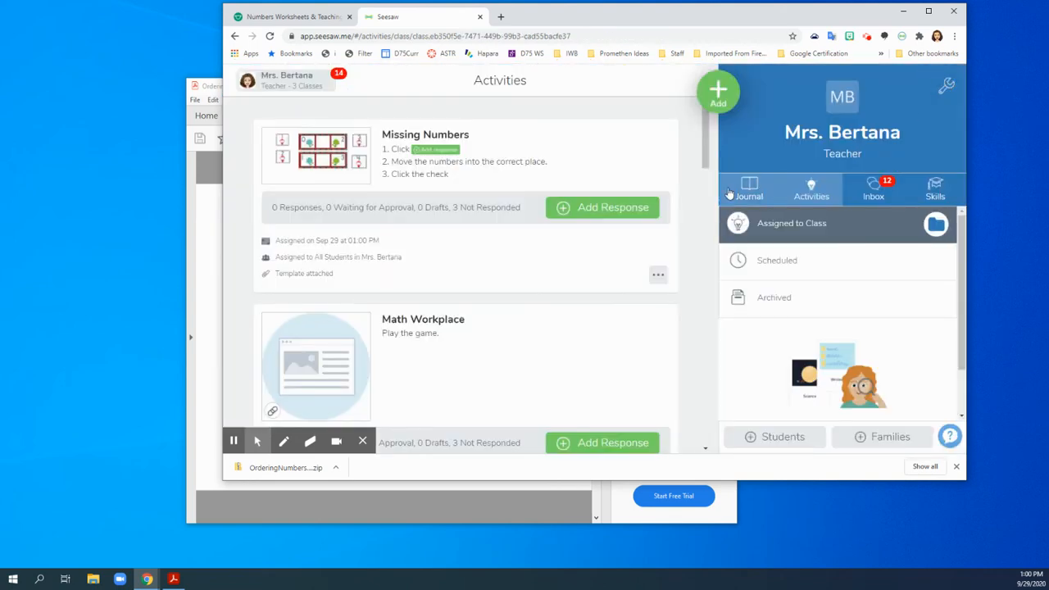
left_click(812, 187)
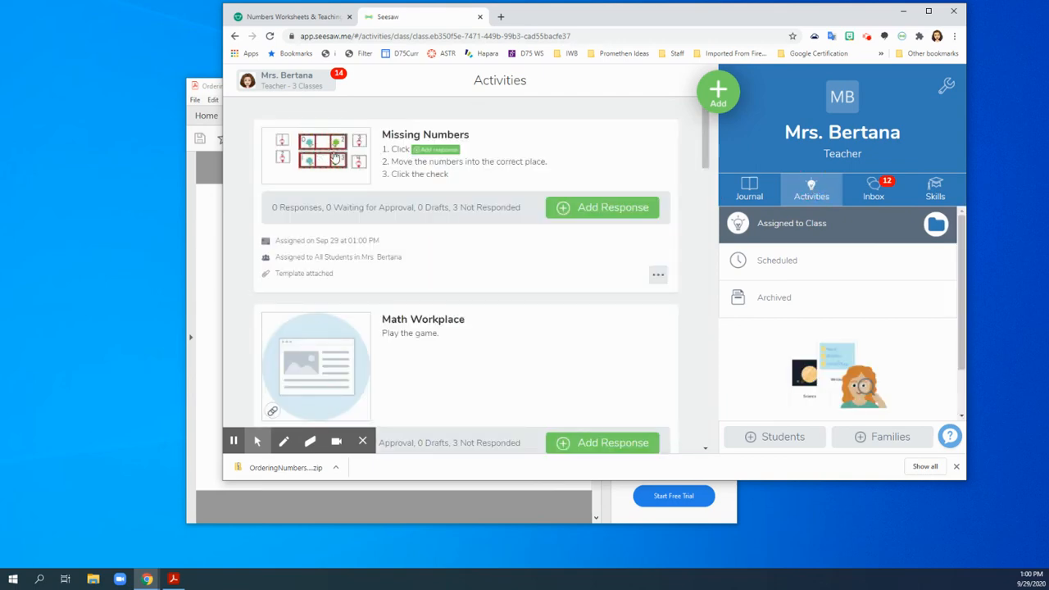
left_click(570, 213)
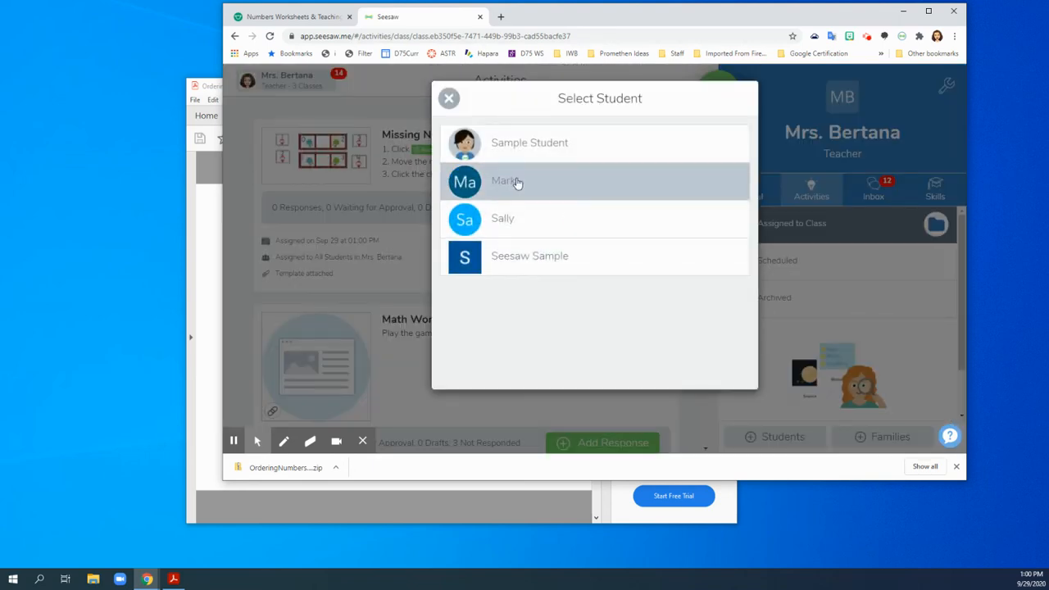
left_click(499, 145)
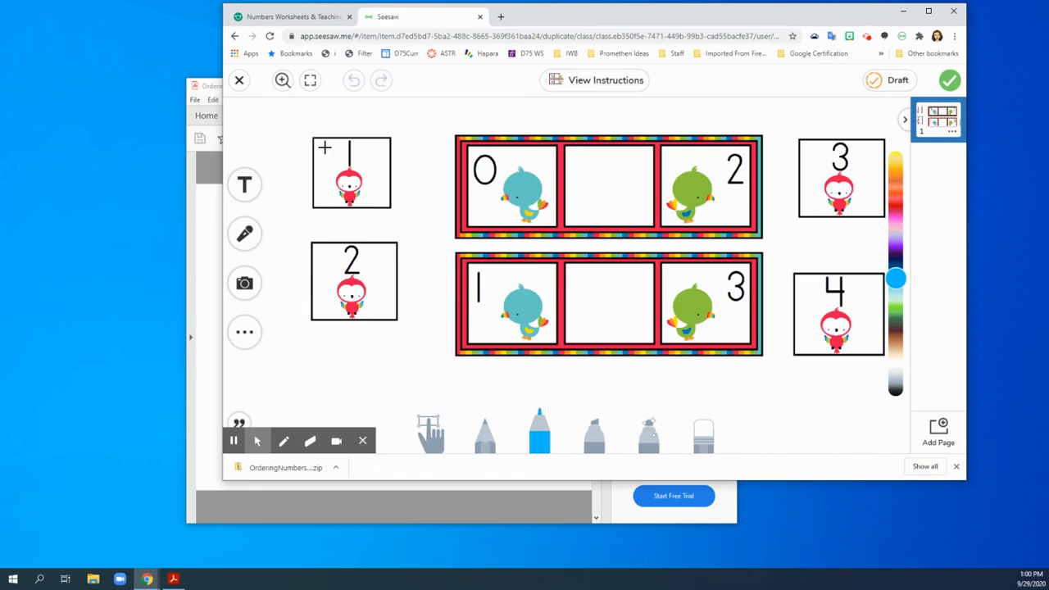
Move the number 1 and number 2 cards into the empty boxes of their matching strips and submit the response.
left_click(435, 428)
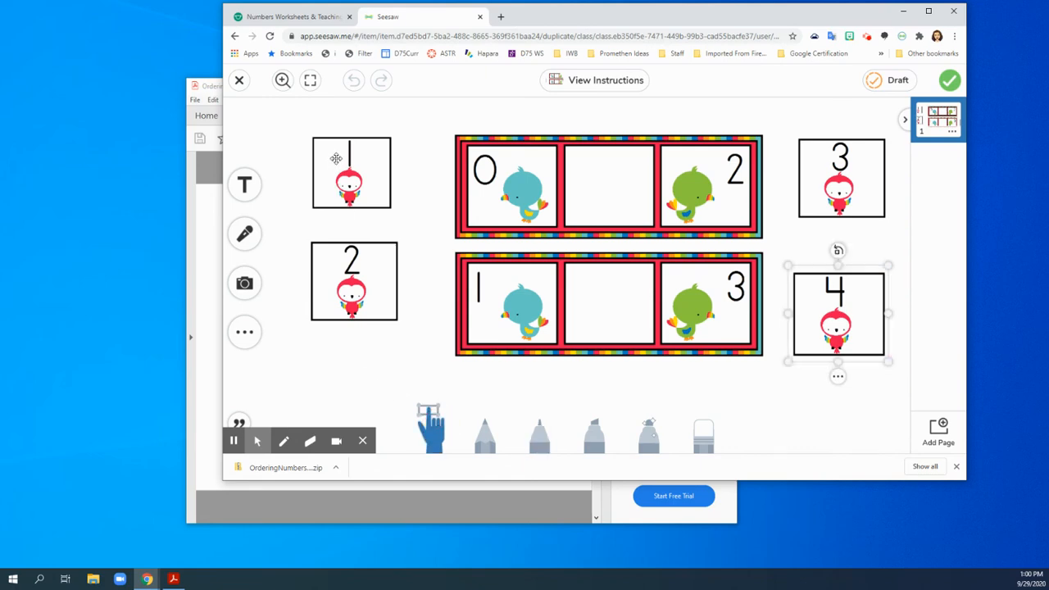
left_click_drag(339, 159, 596, 170)
left_click_drag(363, 274, 603, 297)
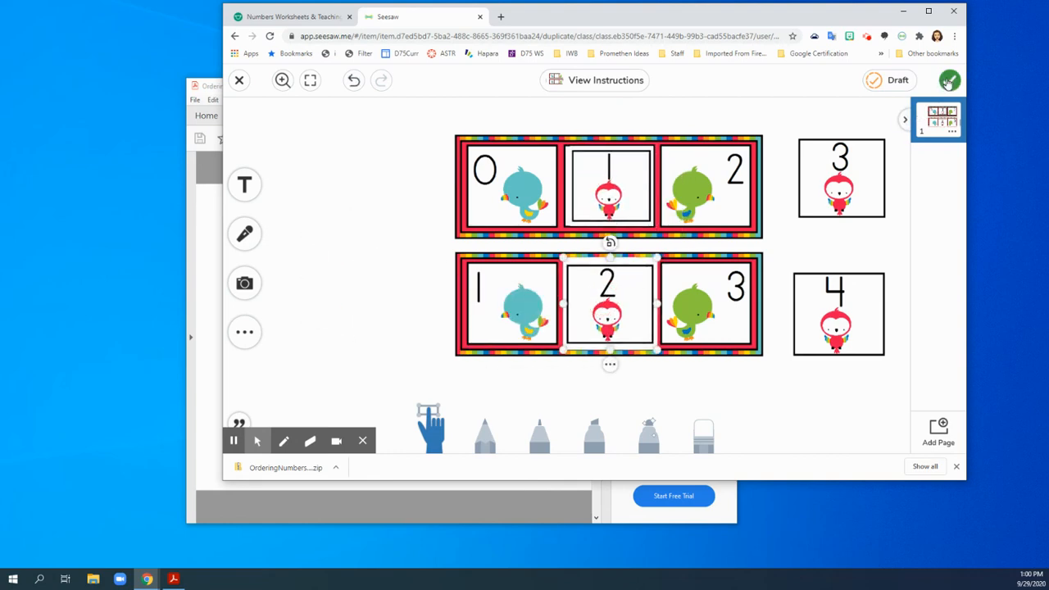
left_click(949, 80)
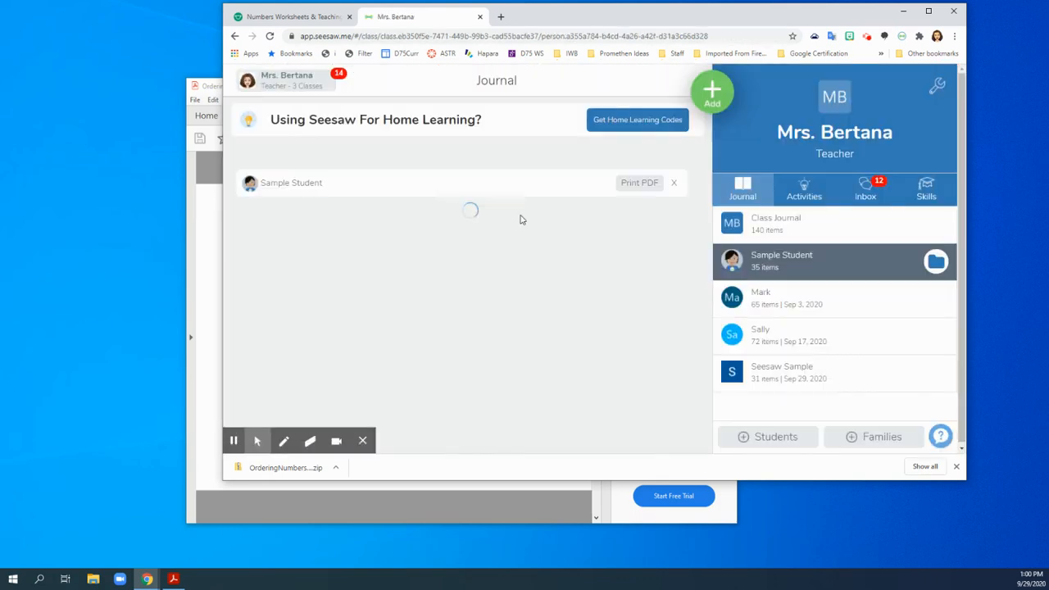